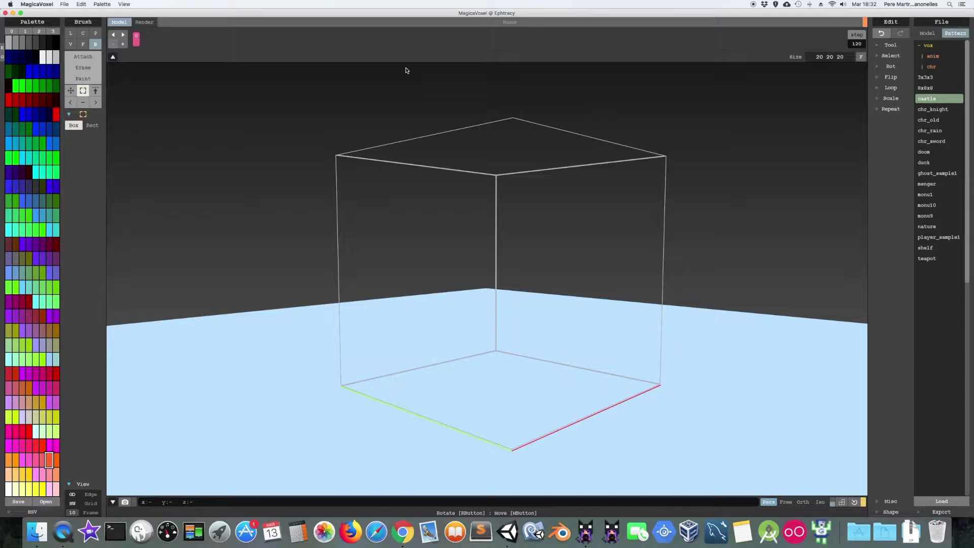
Set the brush to draw yellow voxels in Attach mode in the empty scene.
{"action": "left_click", "coordinate": [91, 24]}
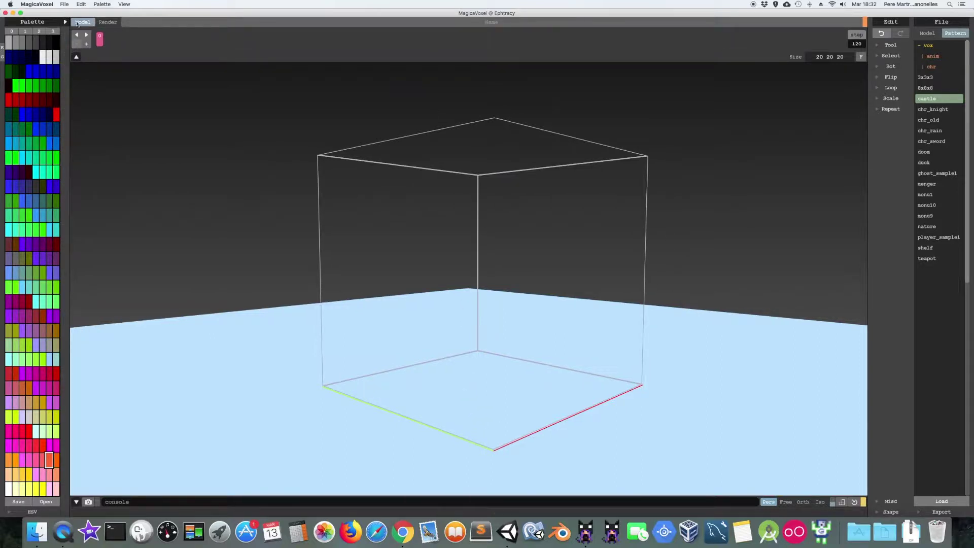
{"action": "left_click", "coordinate": [66, 22]}
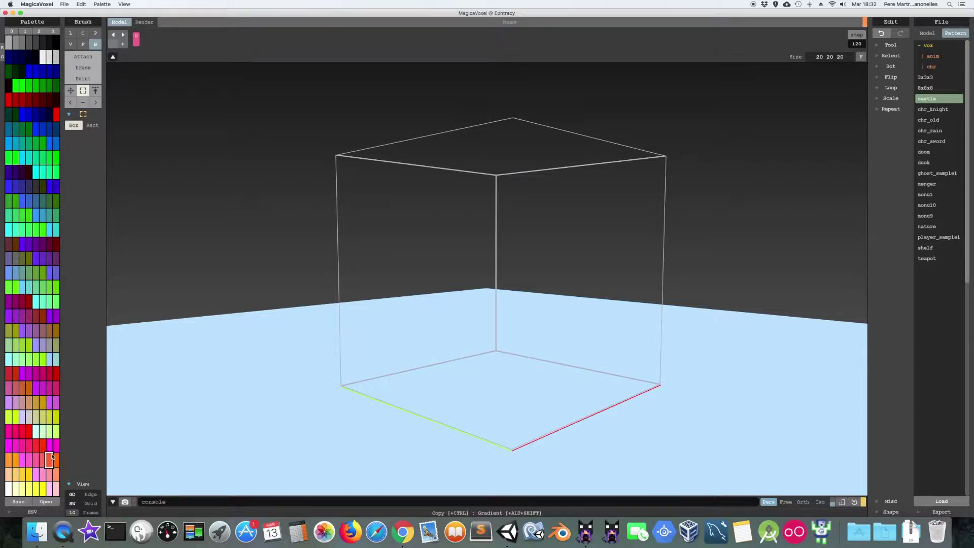
{"action": "left_click", "coordinate": [29, 476]}
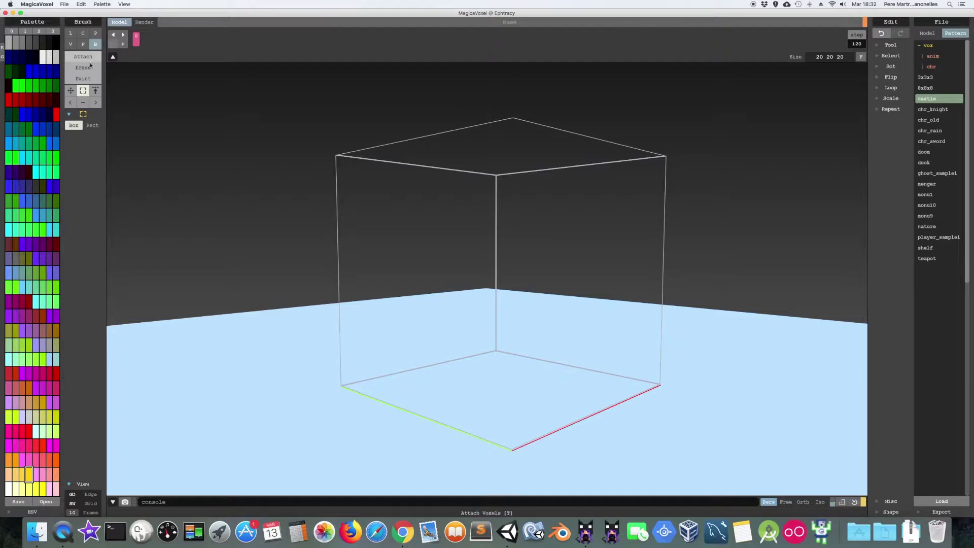
{"action": "left_click", "coordinate": [83, 58]}
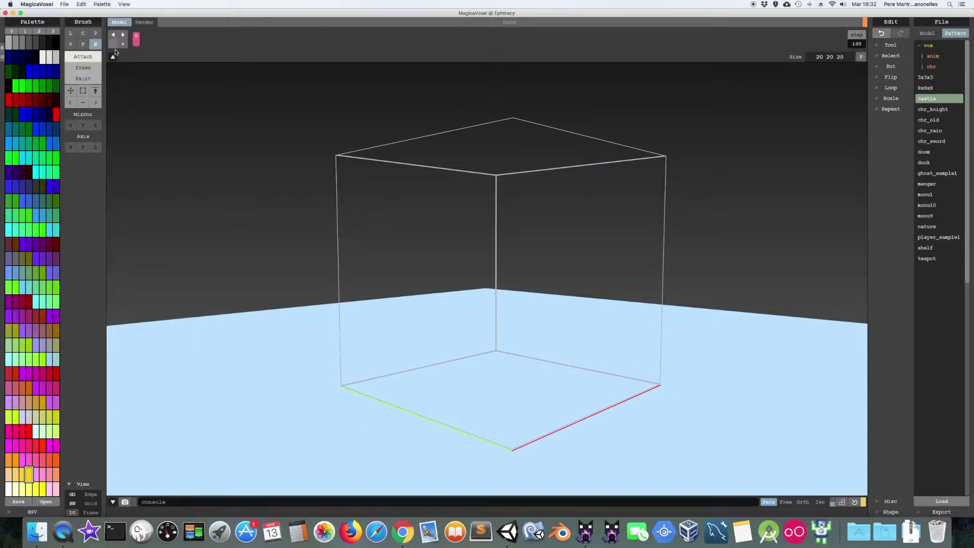
Stack two yellow legs on the floor, three and two voxels tall.
{"action": "left_click", "coordinate": [472, 401]}
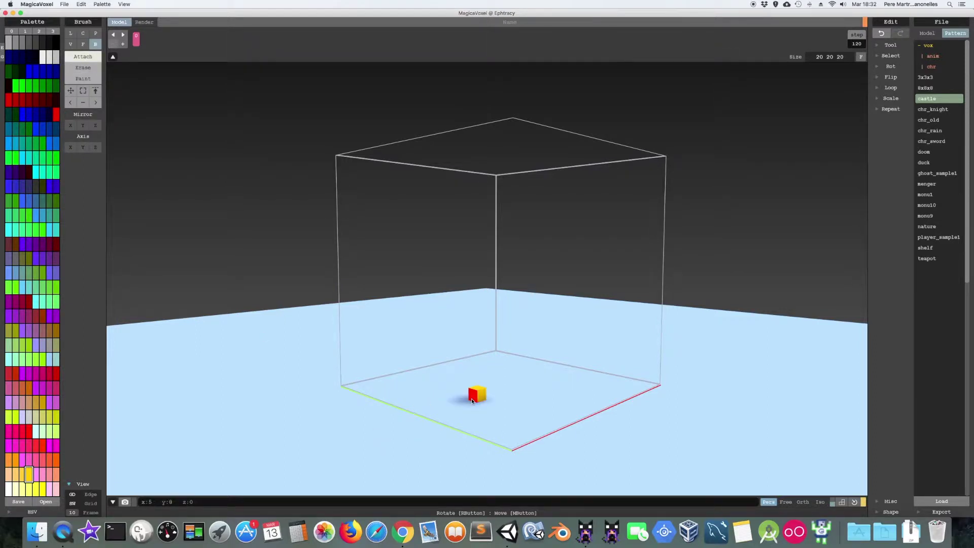
{"action": "left_click", "coordinate": [477, 390]}
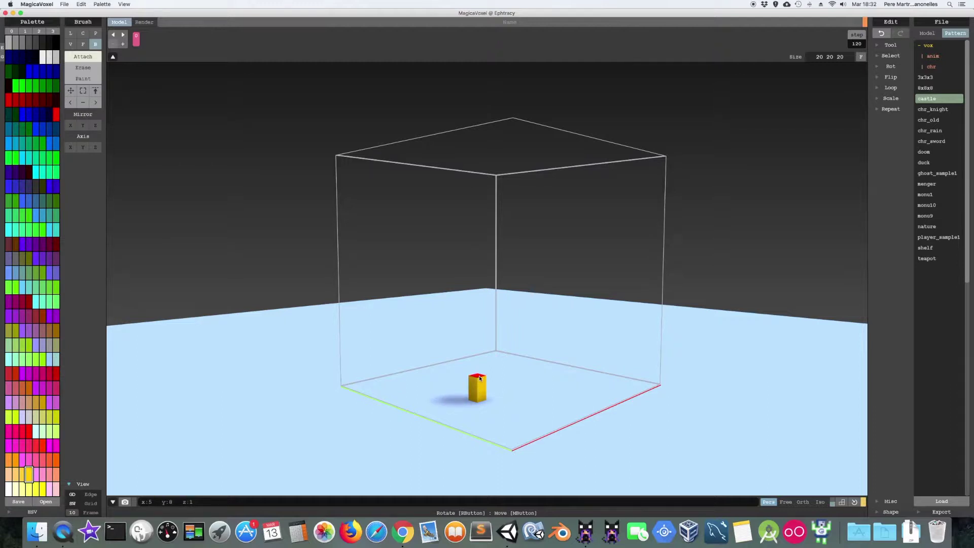
{"action": "left_click", "coordinate": [480, 377]}
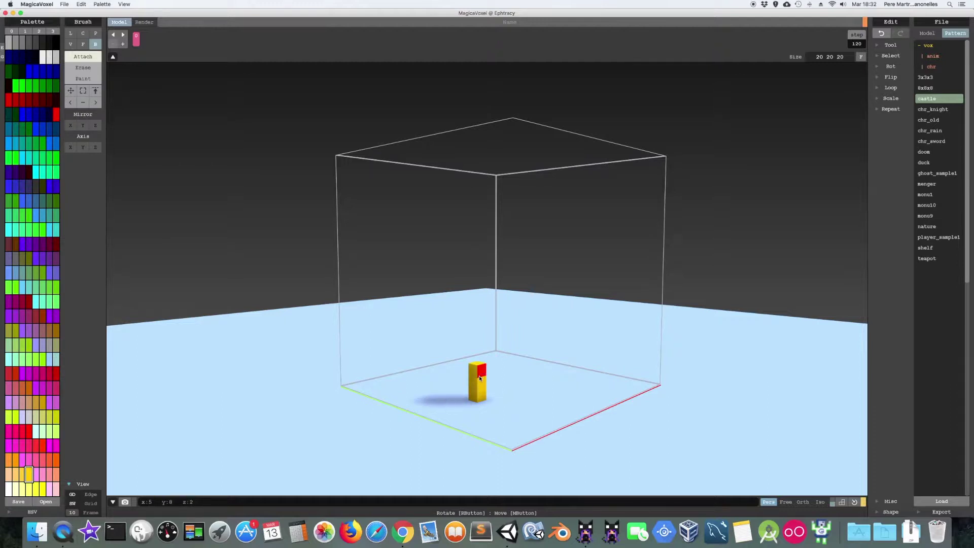
{"action": "left_click", "coordinate": [523, 386]}
{"action": "left_click", "coordinate": [523, 364]}
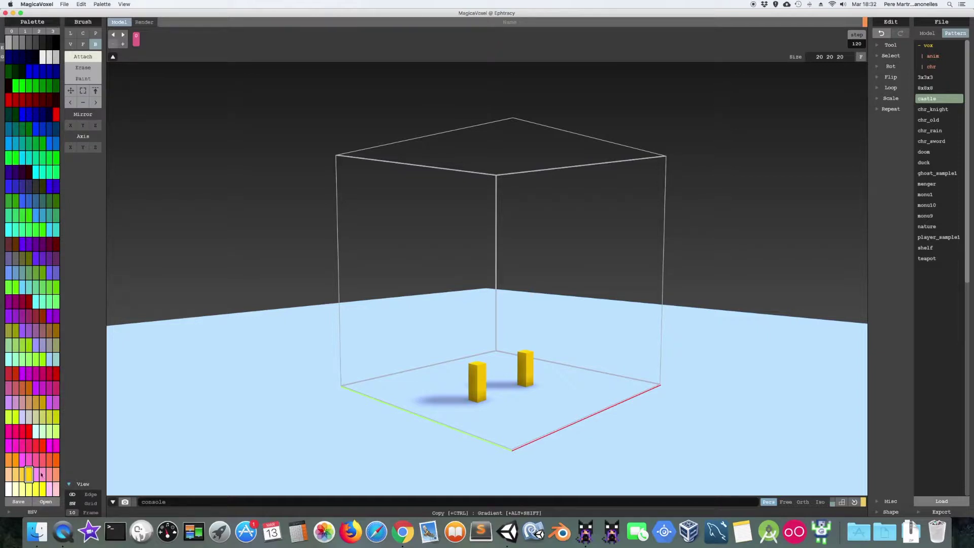
Add an orange foot to each leg and a pale-yellow bar joining their tops.
{"action": "left_click", "coordinate": [10, 461]}
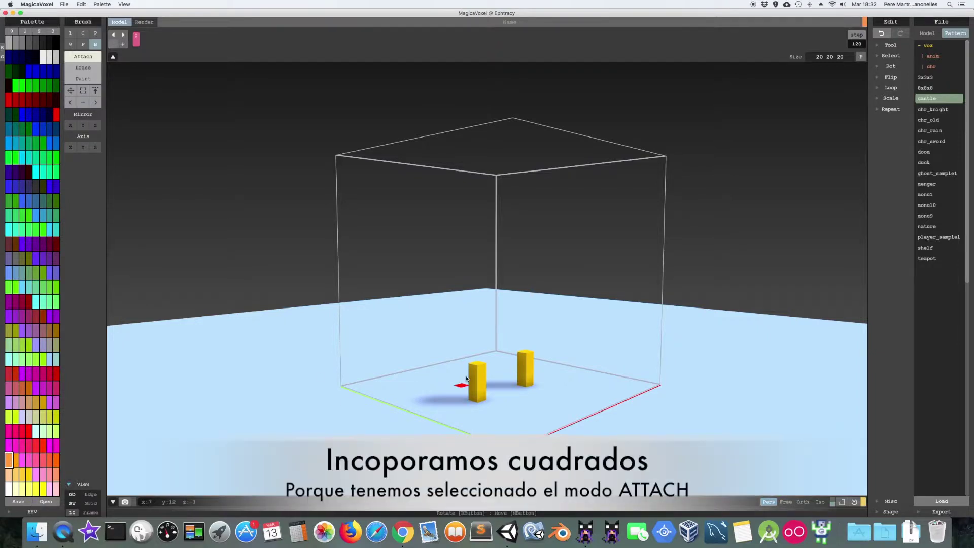
{"action": "left_click", "coordinate": [486, 402]}
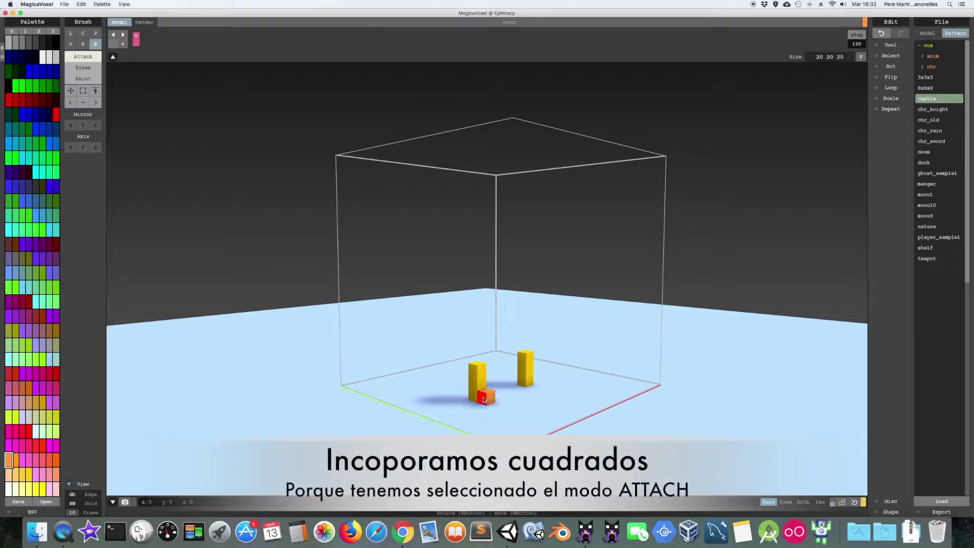
{"action": "left_click", "coordinate": [531, 386]}
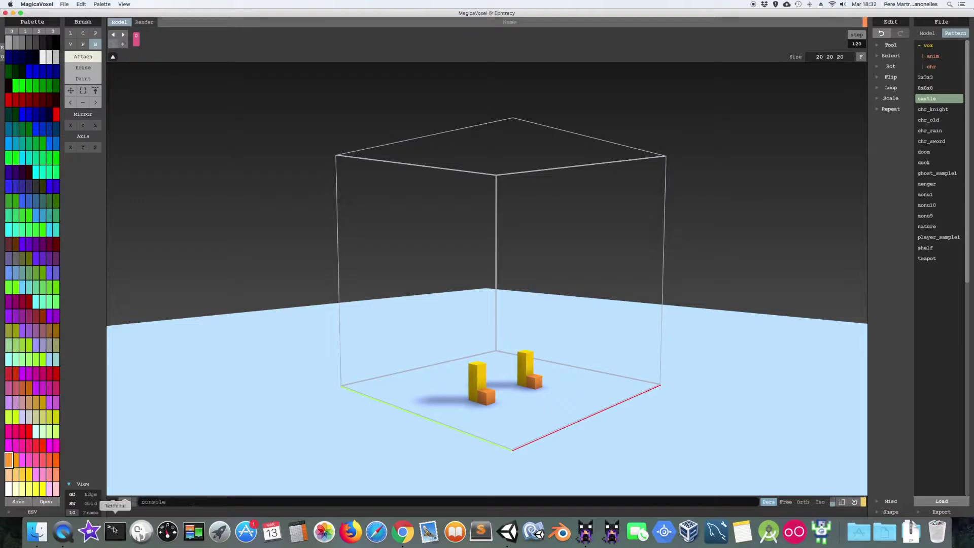
{"action": "left_click", "coordinate": [31, 488]}
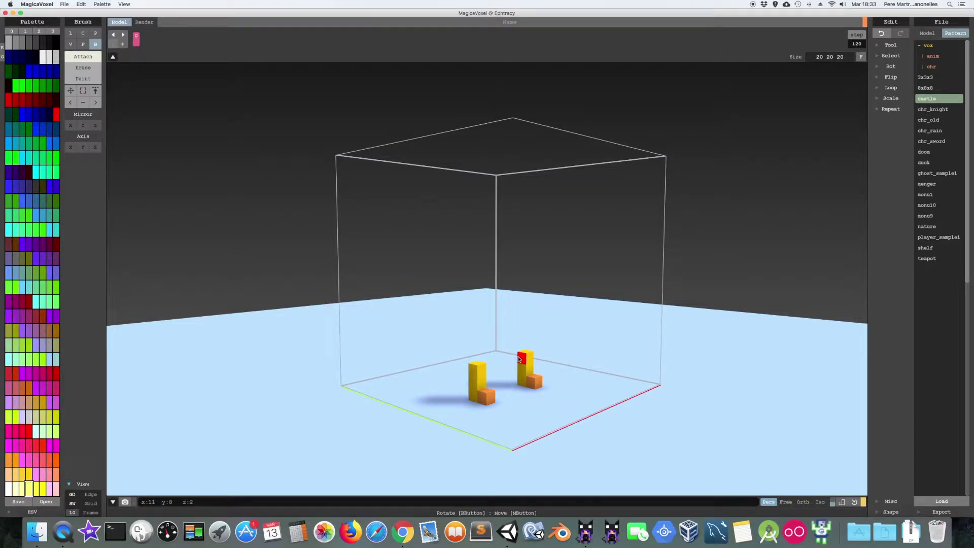
{"action": "left_click_drag", "start_coordinate": [519, 358], "coordinate": [497, 366]}
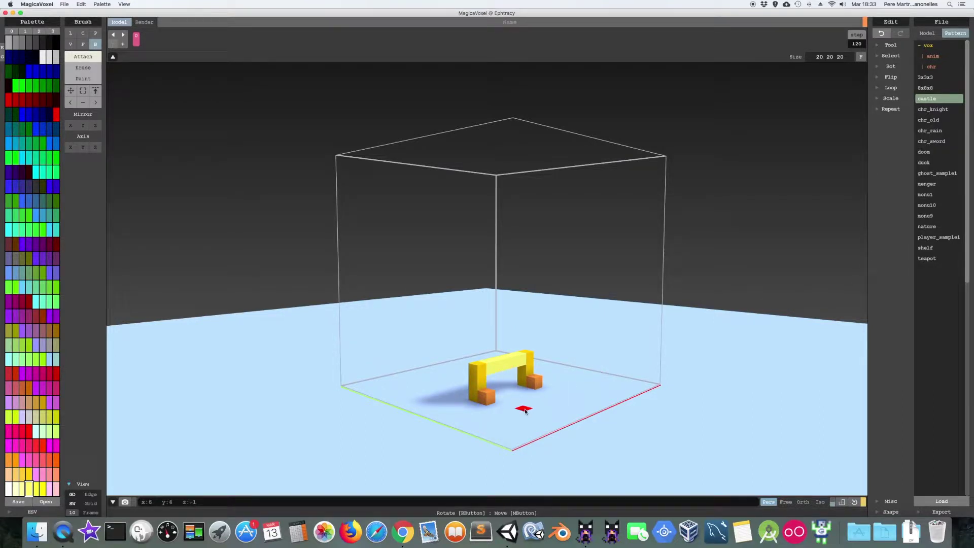
Zoom in and orbit to look down on the arch, with the brush in Face mode.
{"action": "scroll", "coordinate": [528, 411], "scroll_direction": "up", "scroll_amount": 2}
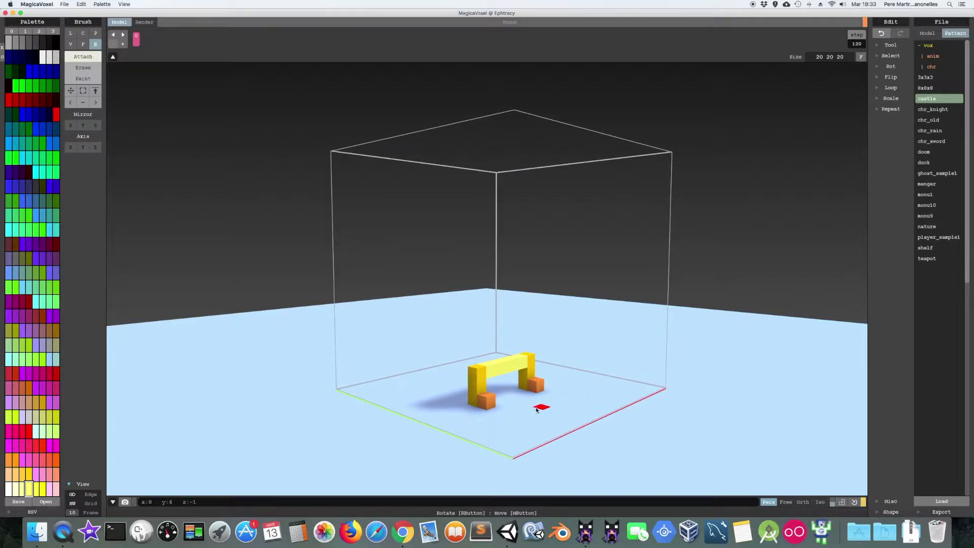
{"action": "mouse_move", "coordinate": [537, 409]}
{"action": "right_mouse_down"}
{"action": "mouse_move", "coordinate": [495, 329]}
{"action": "mouse_move", "coordinate": [492, 409]}
{"action": "mouse_move", "coordinate": [531, 420]}
{"action": "mouse_move", "coordinate": [554, 392]}
{"action": "mouse_move", "coordinate": [533, 392]}
{"action": "mouse_move", "coordinate": [542, 399]}
{"action": "mouse_move", "coordinate": [533, 387]}
{"action": "mouse_move", "coordinate": [540, 401]}
{"action": "right_mouse_up"}
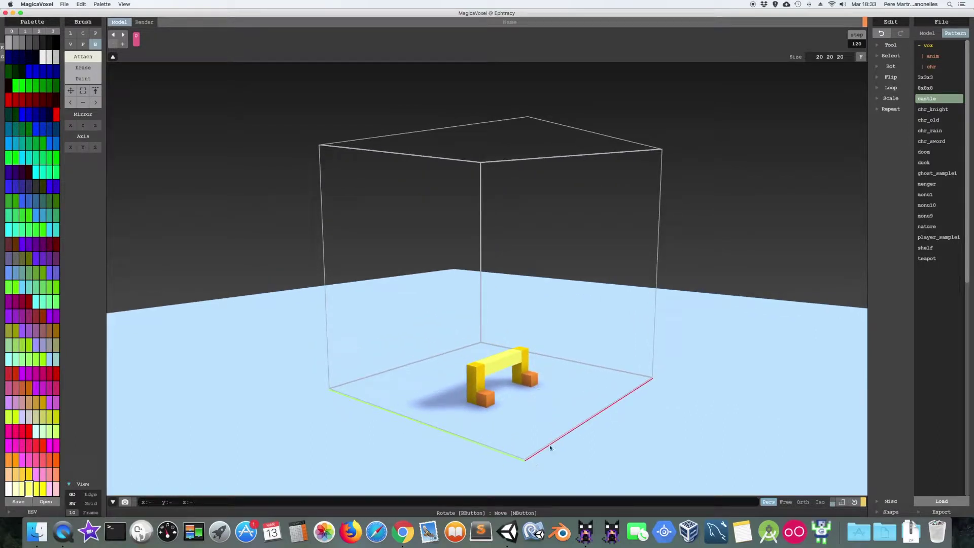
{"action": "left_click", "coordinate": [82, 47]}
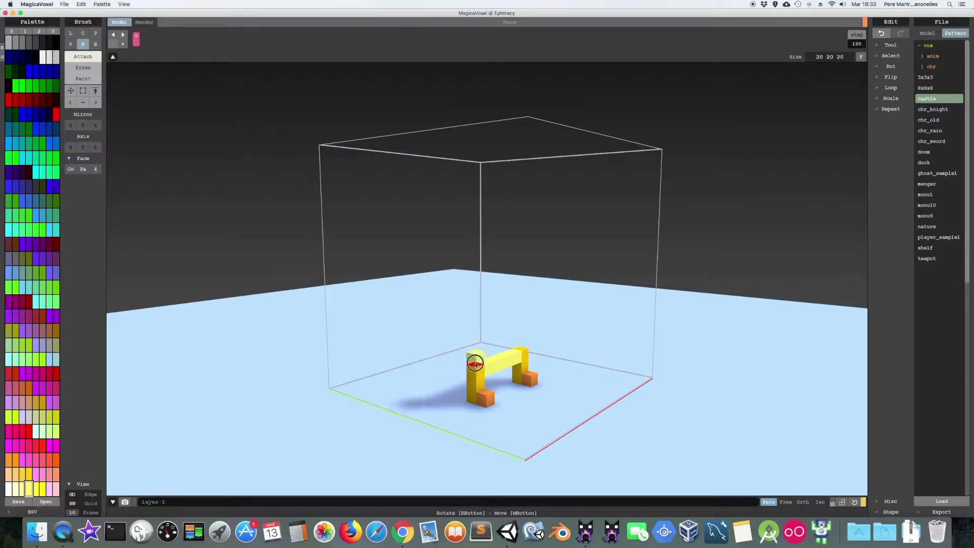
Extrude the bar's top face one layer and add a yellow voxel above the right leg.
{"action": "left_click", "coordinate": [490, 360]}
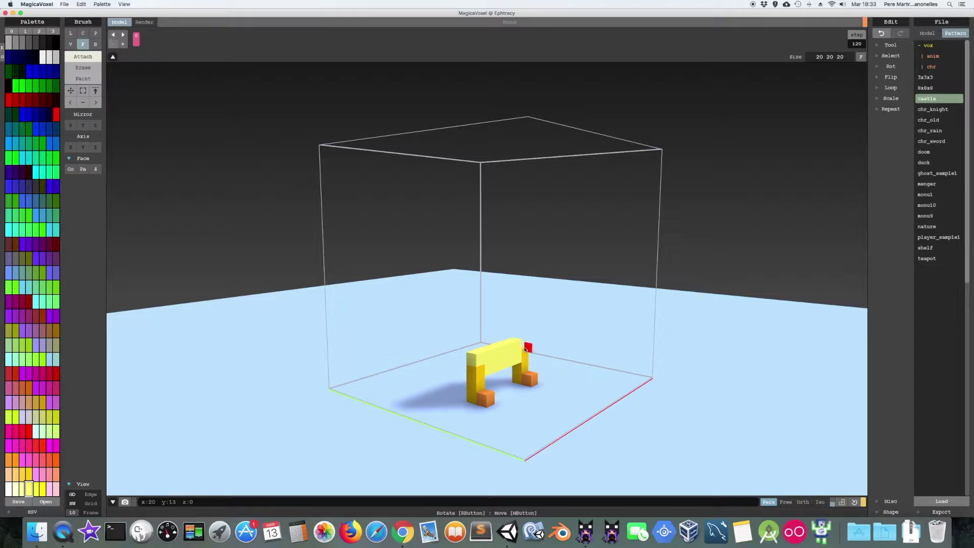
{"action": "mouse_move", "coordinate": [530, 347]}
{"action": "right_mouse_down"}
{"action": "mouse_move", "coordinate": [382, 355]}
{"action": "mouse_move", "coordinate": [473, 351]}
{"action": "right_mouse_up"}
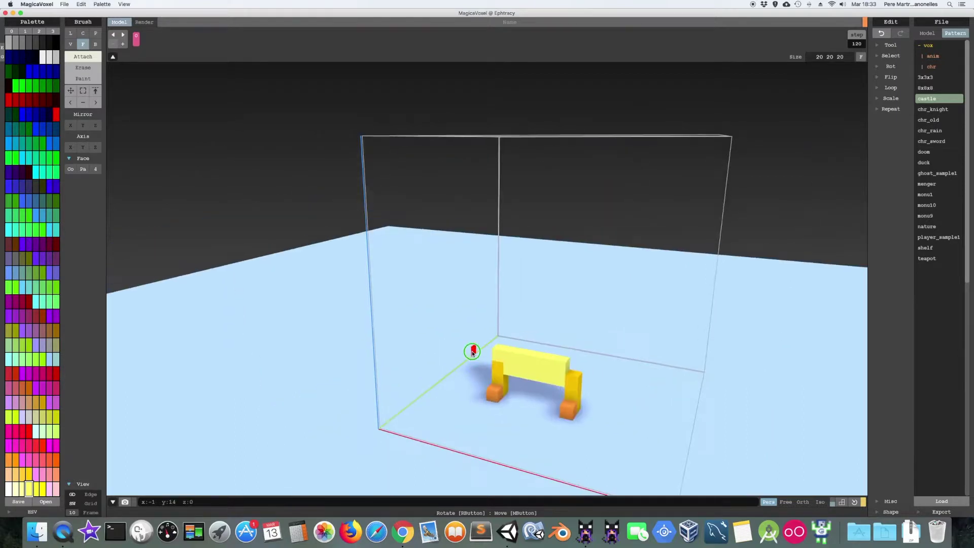
{"action": "left_click", "coordinate": [575, 376]}
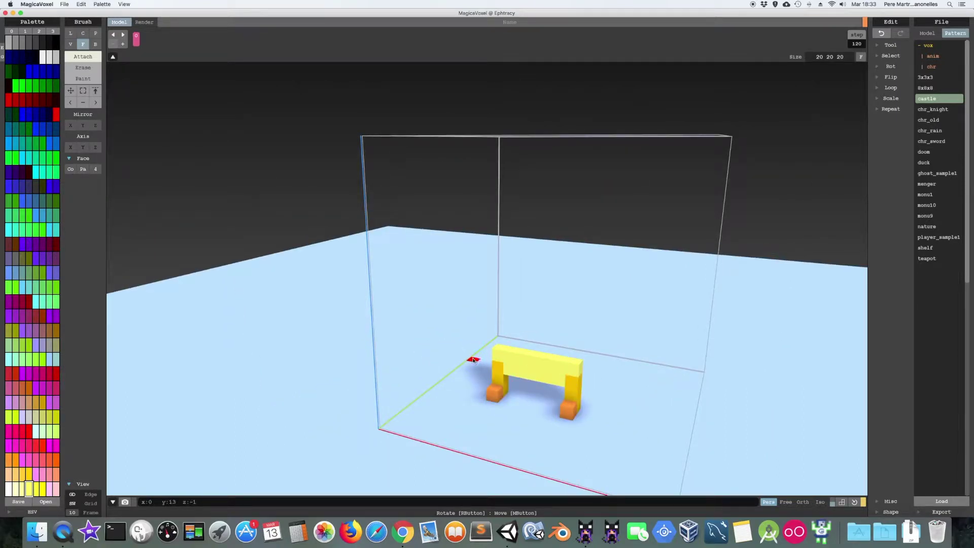
Erase the extra voxels at both ends of the bar.
{"action": "left_click", "coordinate": [86, 68]}
{"action": "left_click", "coordinate": [95, 44]}
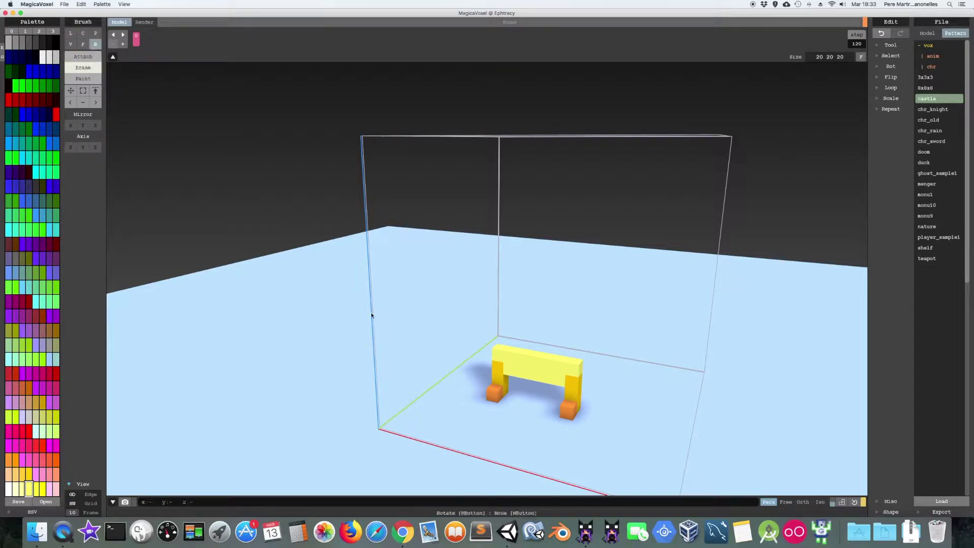
{"action": "left_click", "coordinate": [496, 355]}
{"action": "left_click", "coordinate": [575, 366]}
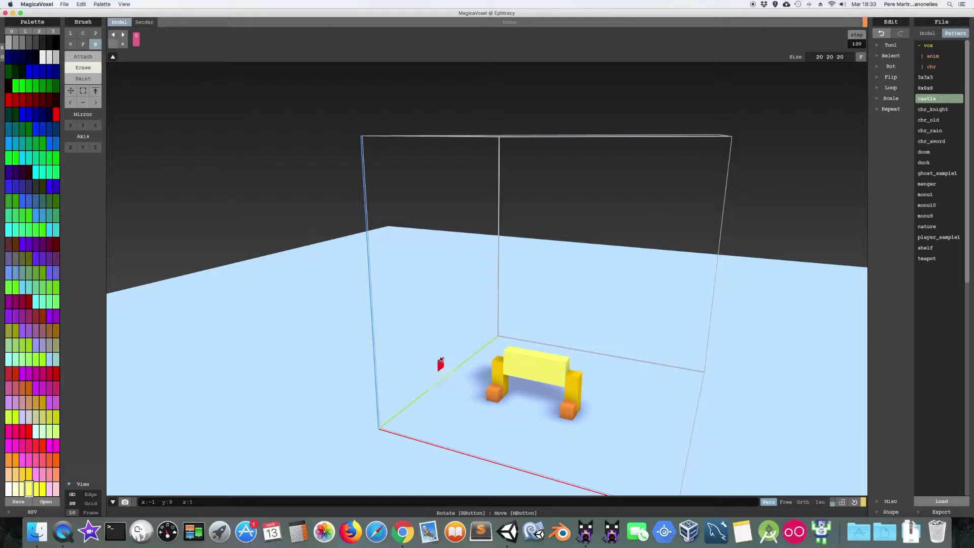
{"action": "mouse_move", "coordinate": [445, 382]}
{"action": "right_mouse_down"}
{"action": "mouse_move", "coordinate": [537, 387]}
{"action": "mouse_move", "coordinate": [501, 374]}
{"action": "right_mouse_up"}
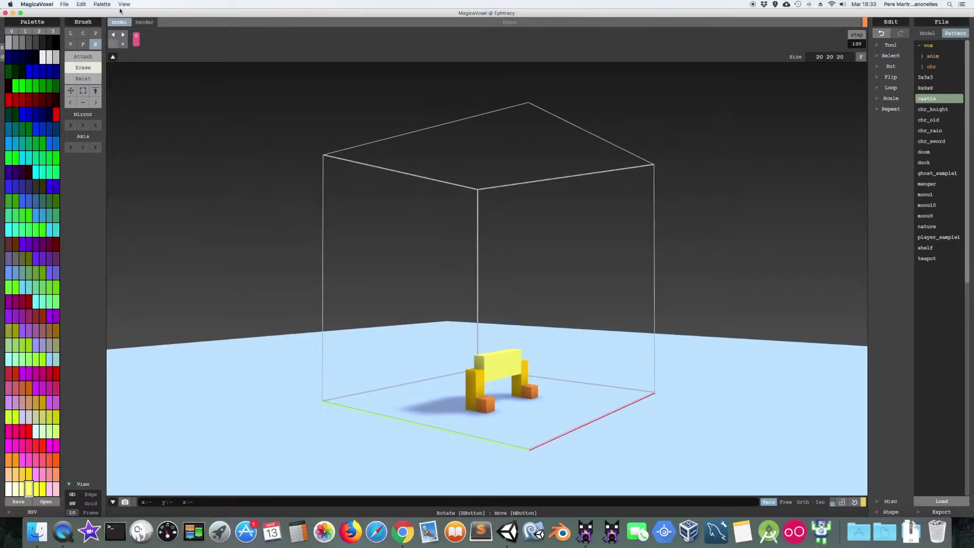
Extrude the yellow head block forward, then undo the extra front layer.
{"action": "left_click", "coordinate": [83, 44]}
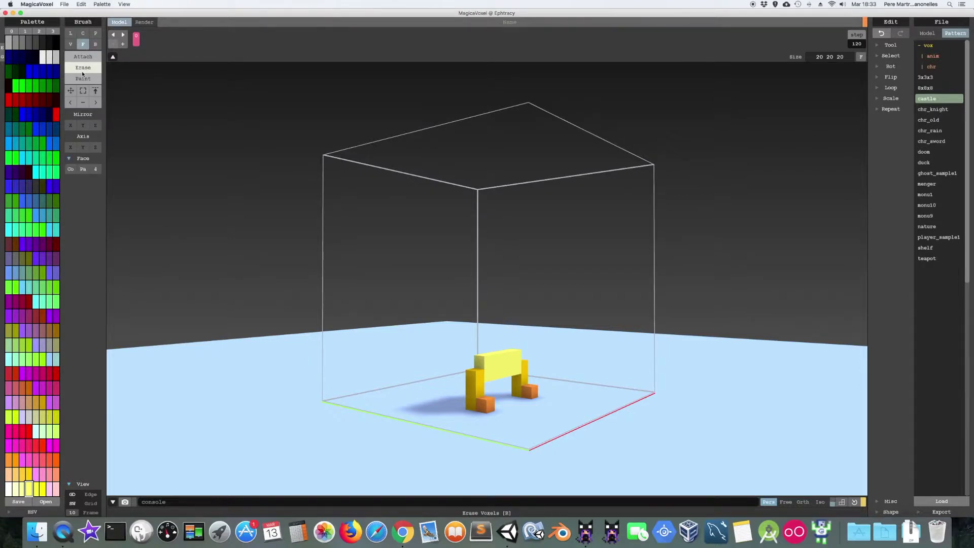
{"action": "left_click", "coordinate": [83, 57]}
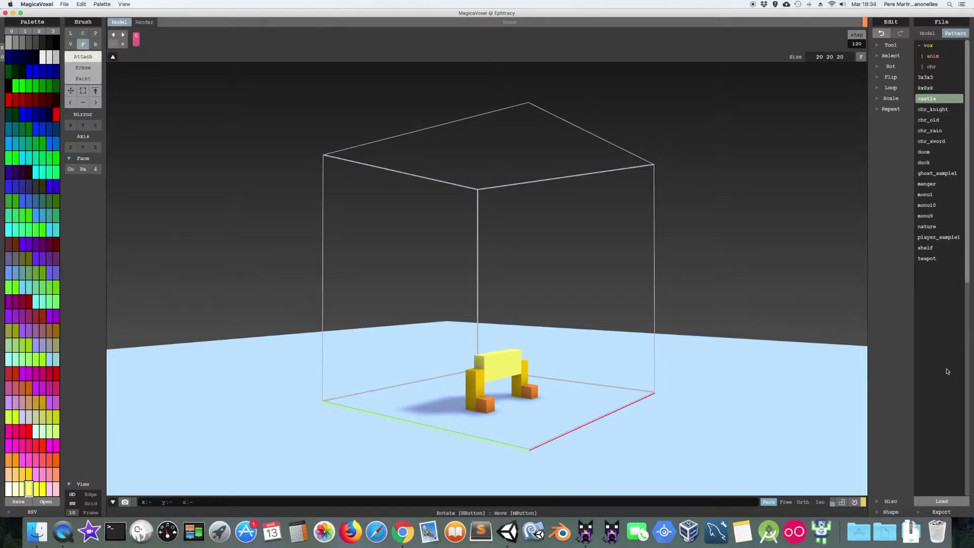
{"action": "left_click", "coordinate": [489, 361]}
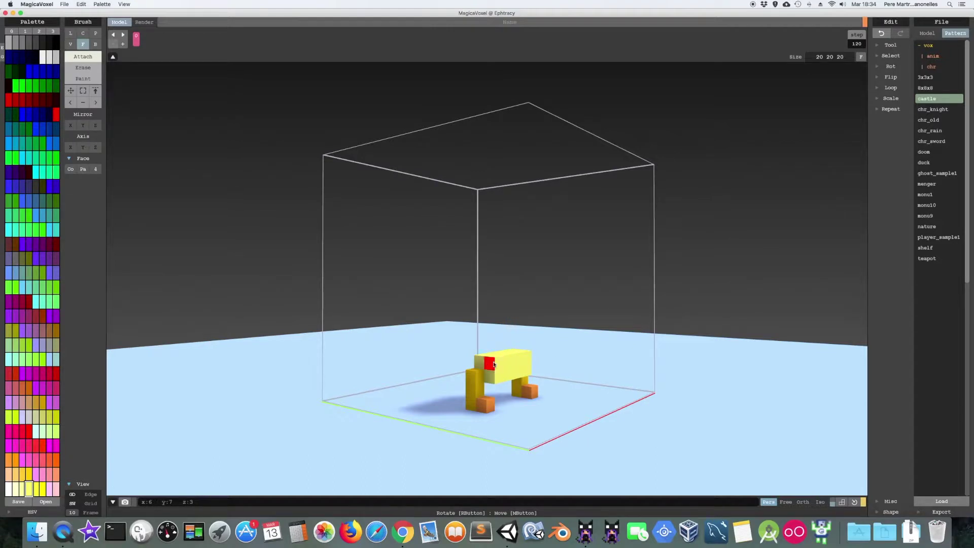
{"action": "left_click", "coordinate": [493, 364]}
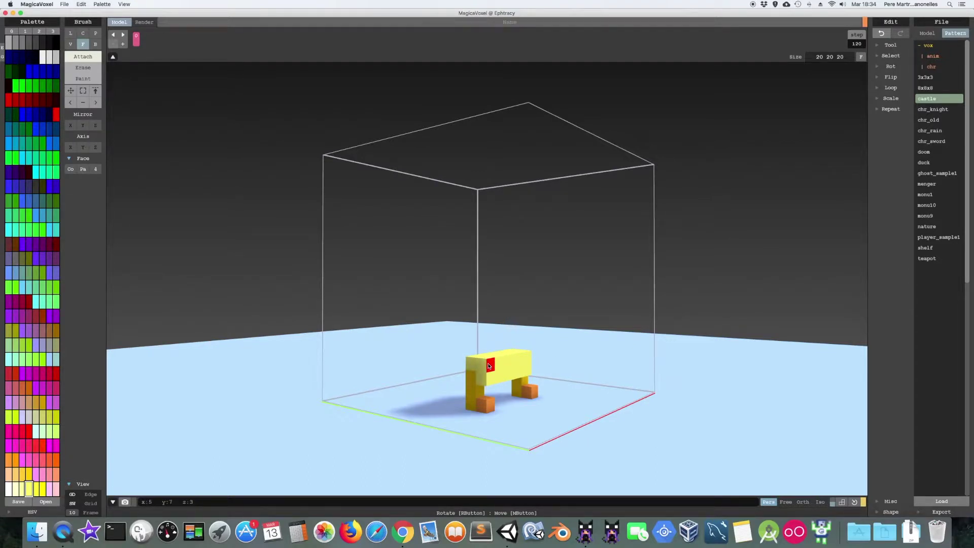
{"action": "key", "text": "ctrl+z"}
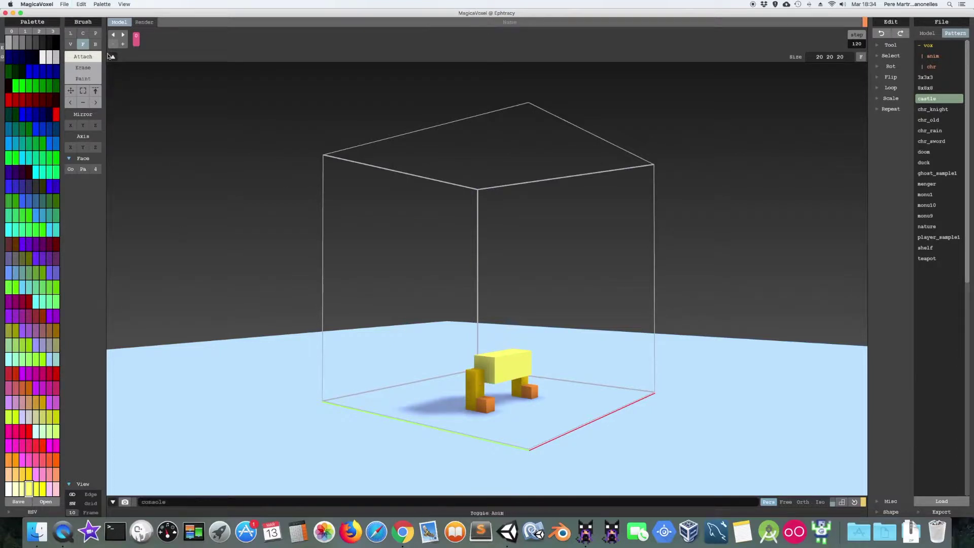
Add a line of voxels to the body's front and inspect the duck from several sides.
{"action": "left_click", "coordinate": [71, 34]}
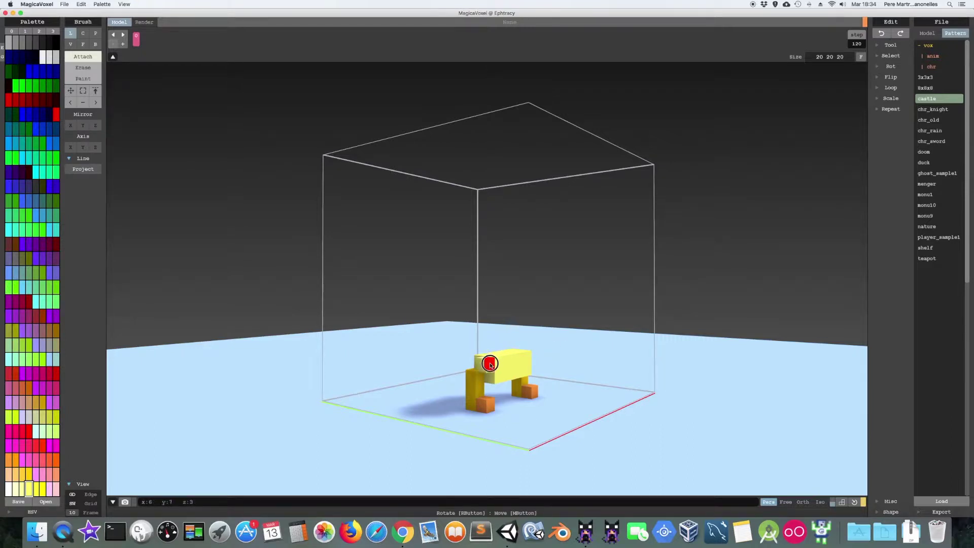
{"action": "left_click", "coordinate": [489, 380]}
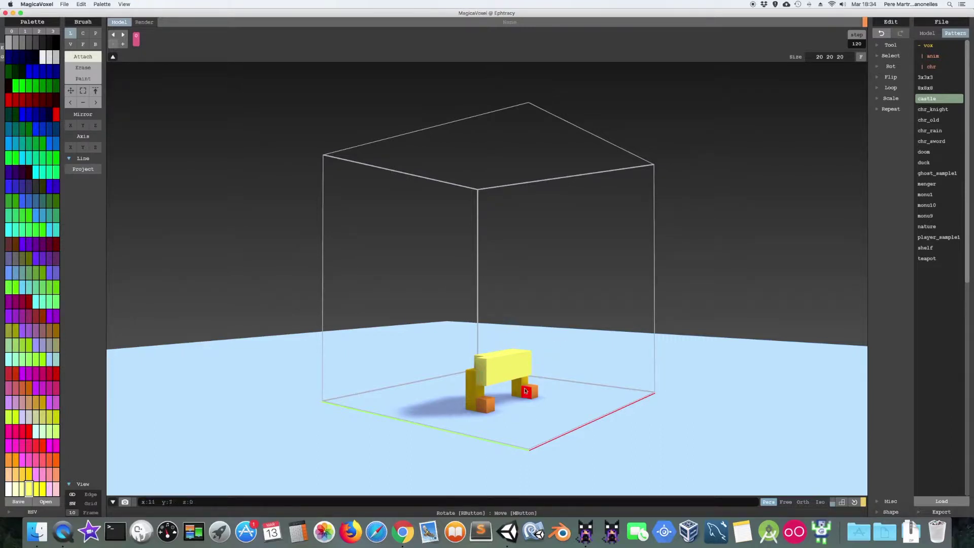
{"action": "right_click_drag", "start_coordinate": [527, 391], "coordinate": [449, 387]}
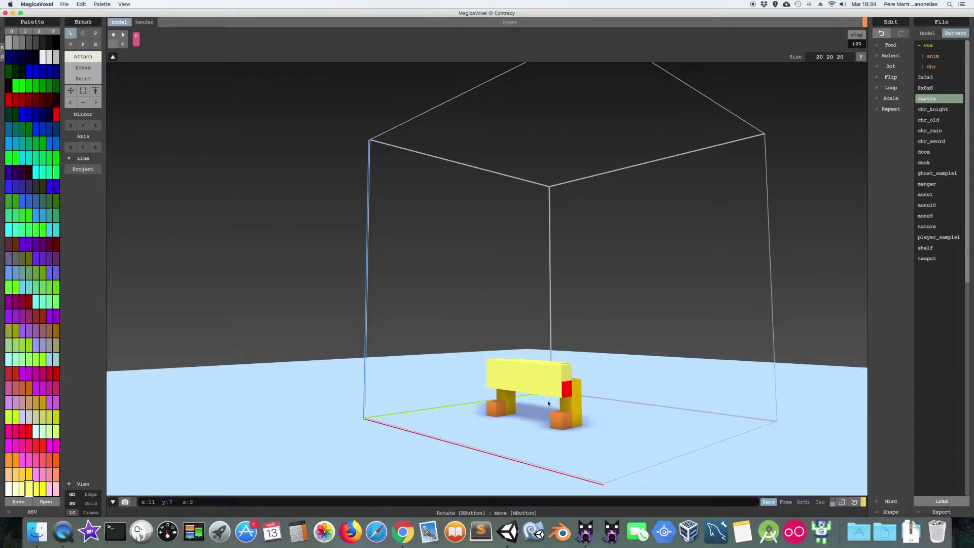
{"action": "mouse_move", "coordinate": [531, 409]}
{"action": "right_mouse_down"}
{"action": "mouse_move", "coordinate": [654, 398]}
{"action": "mouse_move", "coordinate": [619, 418]}
{"action": "right_mouse_up"}
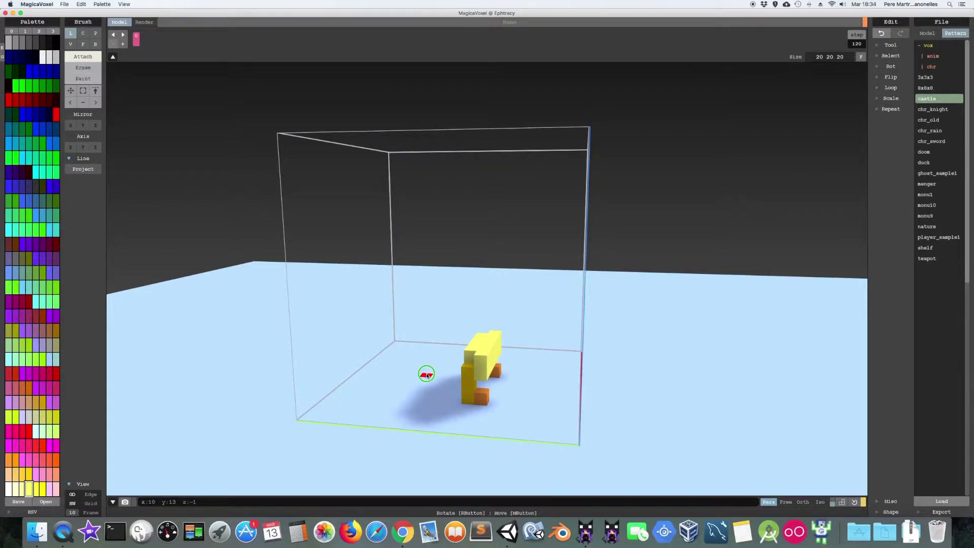
{"action": "right_click_drag", "start_coordinate": [437, 377], "coordinate": [355, 378]}
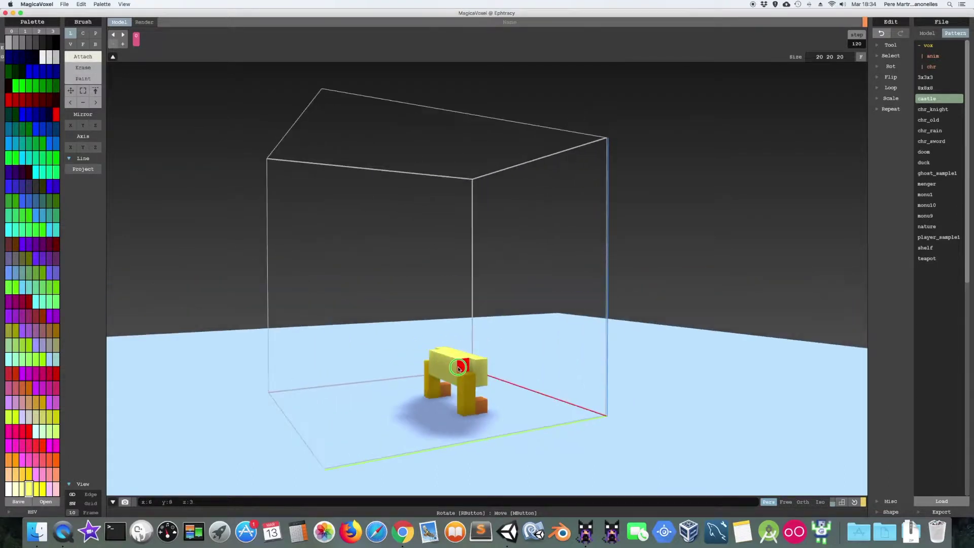
{"action": "left_click", "coordinate": [84, 44]}
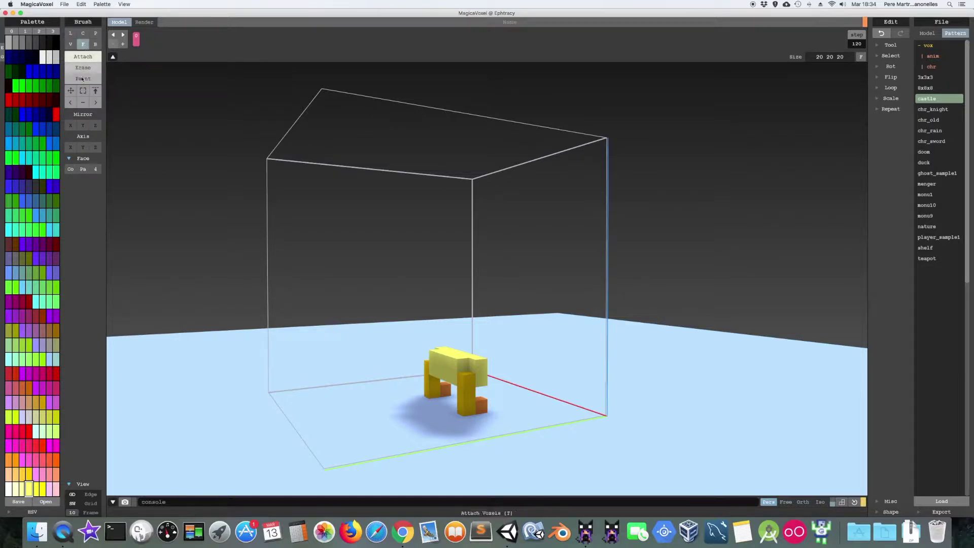
Extrude the body's front-left face by two layers.
{"action": "left_click", "coordinate": [455, 369]}
{"action": "left_click", "coordinate": [449, 362]}
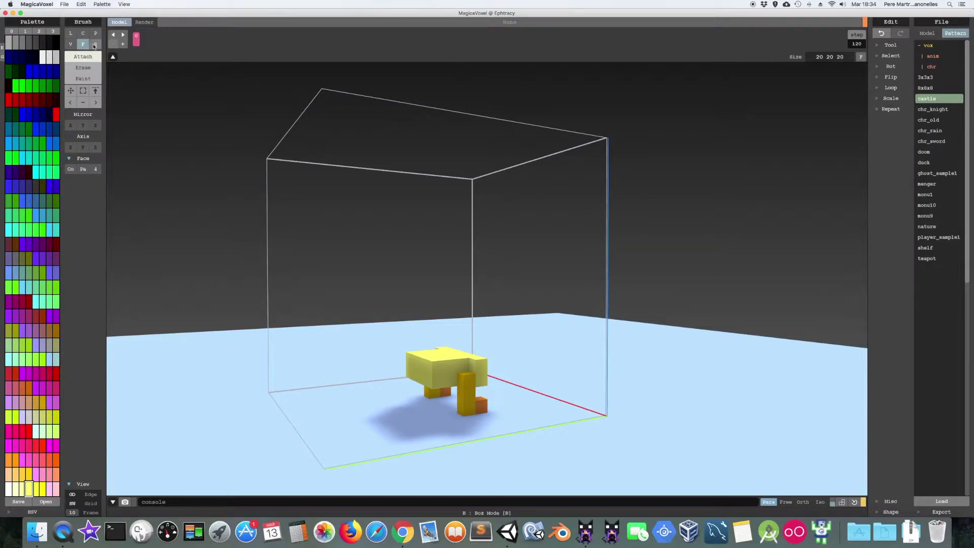
{"action": "left_click", "coordinate": [71, 33]}
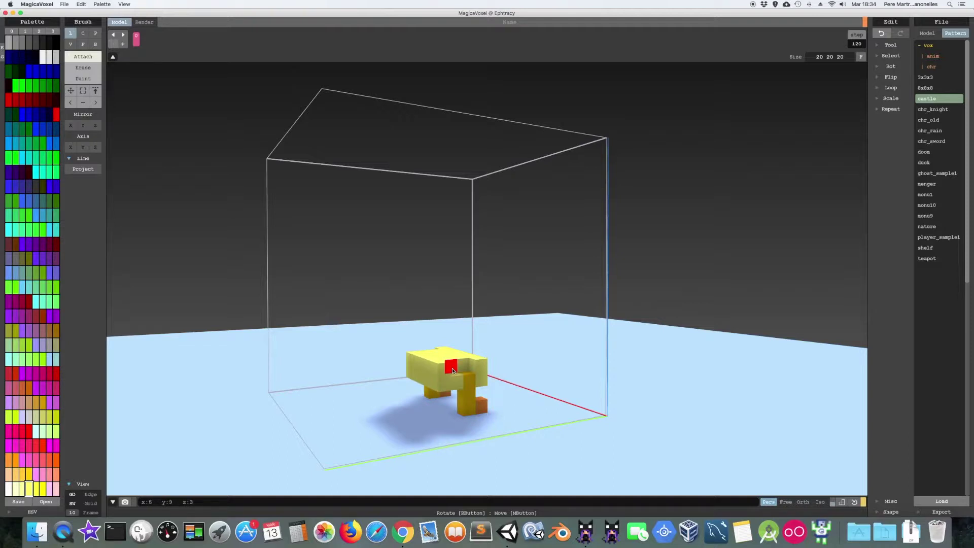
{"action": "left_click", "coordinate": [453, 368]}
Fill the notch at the duck's front with yellow voxels.
{"action": "mouse_move", "coordinate": [507, 374]}
{"action": "right_mouse_down"}
{"action": "mouse_move", "coordinate": [474, 405]}
{"action": "mouse_move", "coordinate": [416, 396]}
{"action": "mouse_move", "coordinate": [394, 378]}
{"action": "mouse_move", "coordinate": [655, 415]}
{"action": "mouse_move", "coordinate": [619, 426]}
{"action": "mouse_move", "coordinate": [608, 402]}
{"action": "right_mouse_up"}
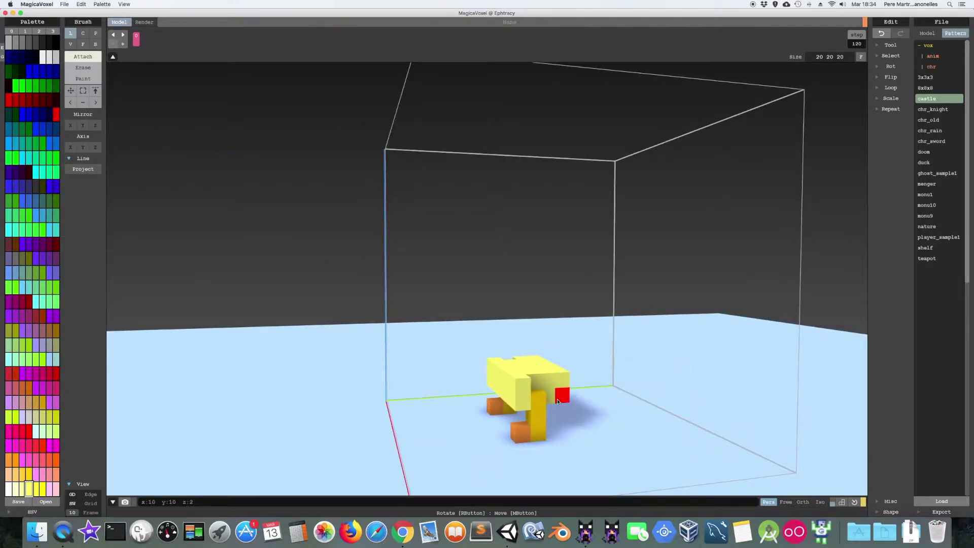
{"action": "left_click", "coordinate": [552, 399]}
{"action": "left_click", "coordinate": [561, 390]}
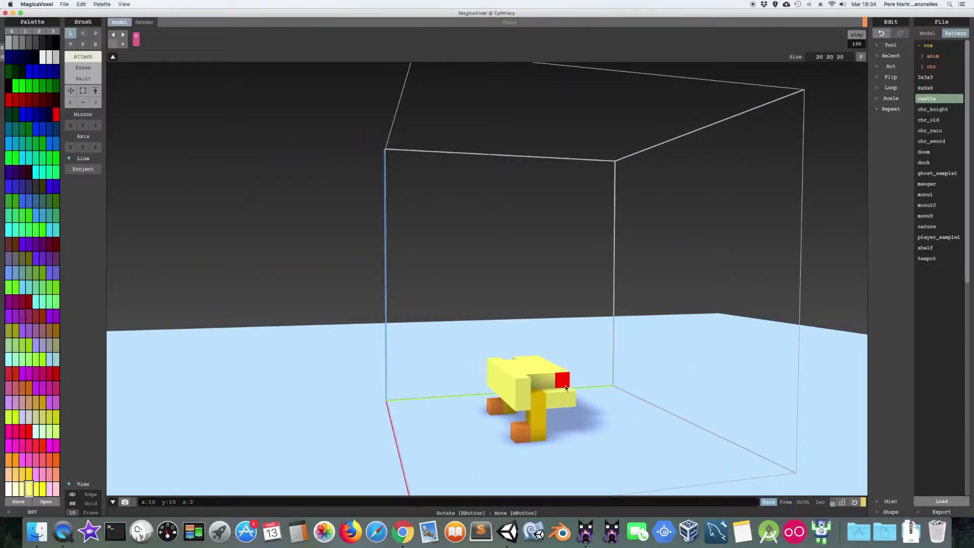
{"action": "left_click", "coordinate": [562, 389]}
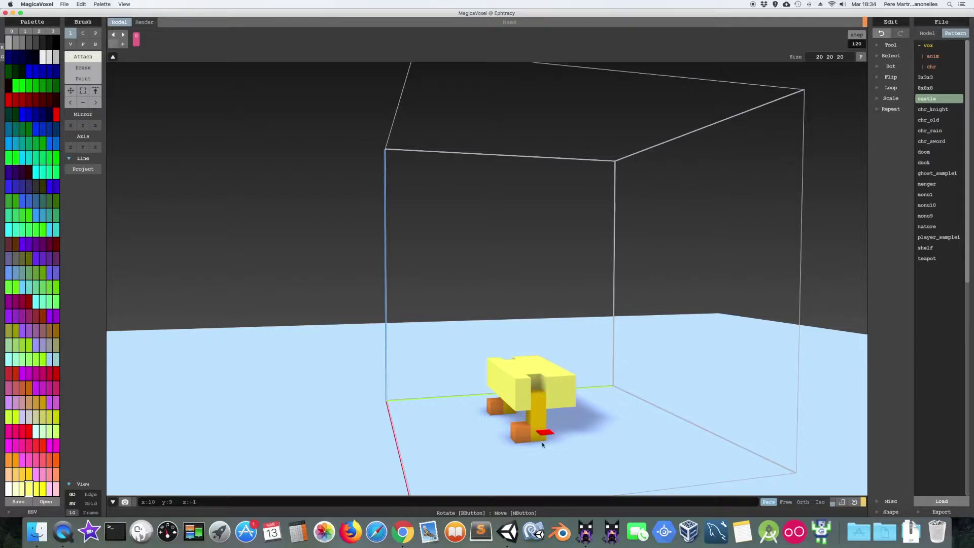
{"action": "mouse_move", "coordinate": [452, 376]}
{"action": "right_mouse_down"}
{"action": "mouse_move", "coordinate": [460, 394]}
{"action": "mouse_move", "coordinate": [583, 380]}
{"action": "mouse_move", "coordinate": [558, 391]}
{"action": "mouse_move", "coordinate": [561, 374]}
{"action": "mouse_move", "coordinate": [576, 384]}
{"action": "right_mouse_up"}
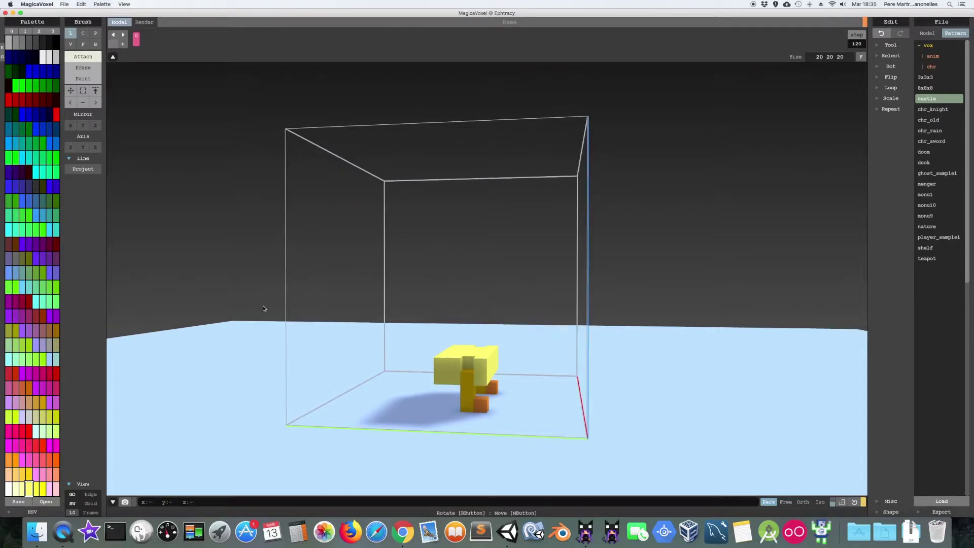
{"action": "mouse_move", "coordinate": [402, 372]}
{"action": "right_mouse_down"}
{"action": "mouse_move", "coordinate": [370, 365]}
{"action": "mouse_move", "coordinate": [469, 383]}
{"action": "mouse_move", "coordinate": [403, 350]}
{"action": "mouse_move", "coordinate": [416, 359]}
{"action": "right_mouse_up"}
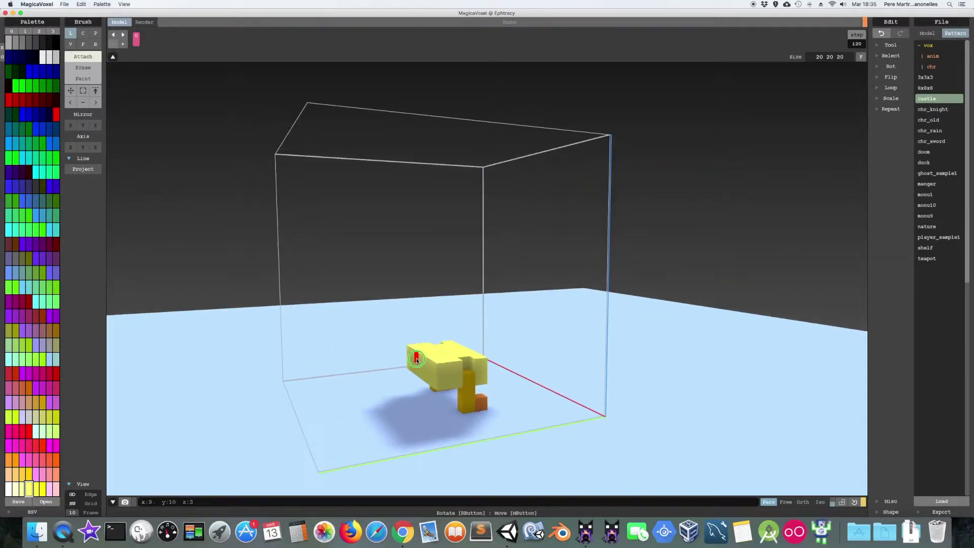
Grow the body one more layer toward the front.
{"action": "left_click", "coordinate": [83, 44]}
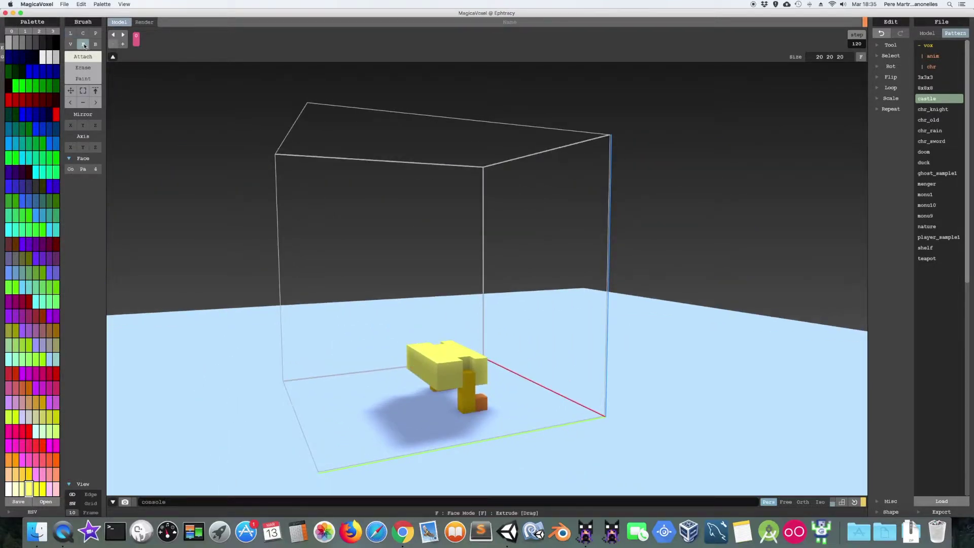
{"action": "left_click", "coordinate": [430, 368]}
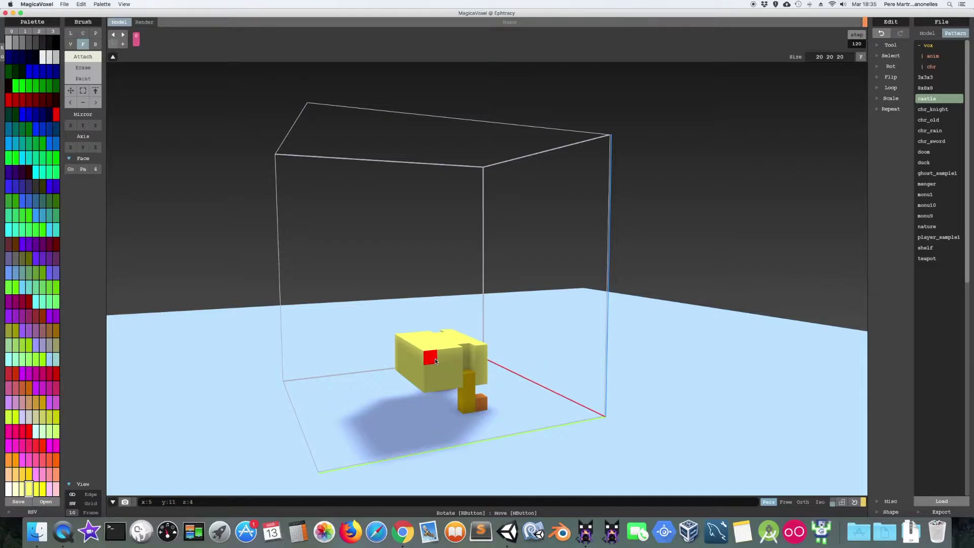
{"action": "mouse_move", "coordinate": [562, 355]}
{"action": "right_mouse_down"}
{"action": "mouse_move", "coordinate": [548, 371]}
{"action": "mouse_move", "coordinate": [522, 352]}
{"action": "mouse_move", "coordinate": [508, 368]}
{"action": "mouse_move", "coordinate": [522, 370]}
{"action": "mouse_move", "coordinate": [505, 364]}
{"action": "mouse_move", "coordinate": [575, 278]}
{"action": "right_mouse_up"}
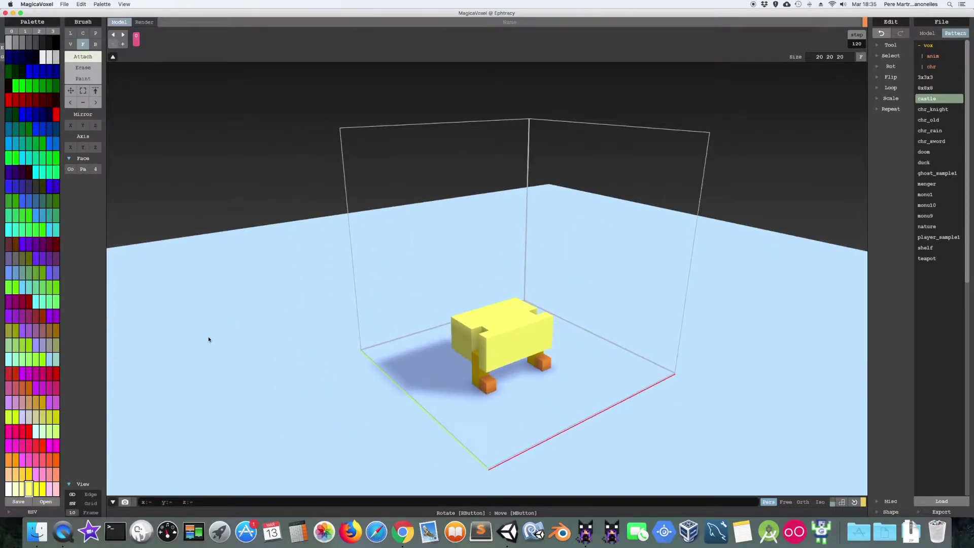
Add a darker yellow block on top of the body to start the head.
{"action": "left_click", "coordinate": [94, 46]}
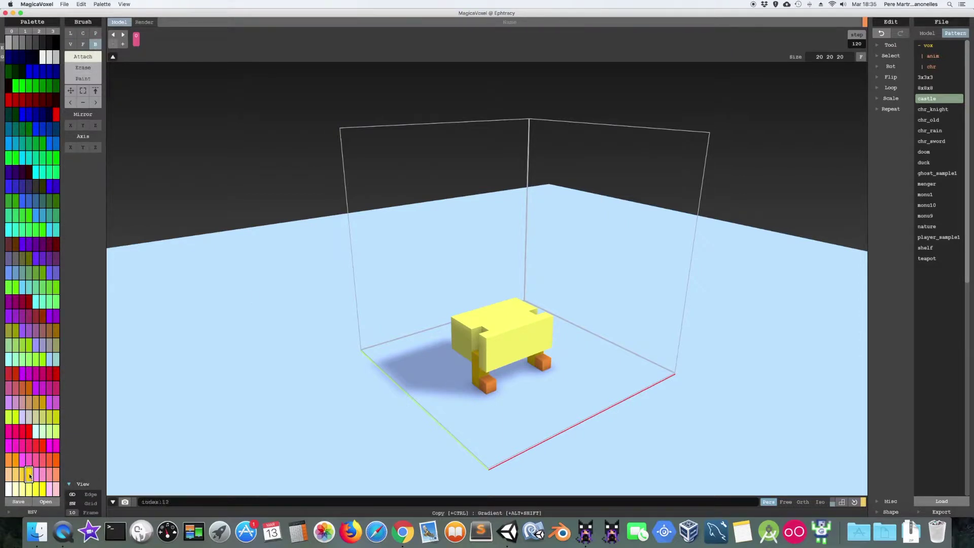
{"action": "left_click", "coordinate": [511, 327]}
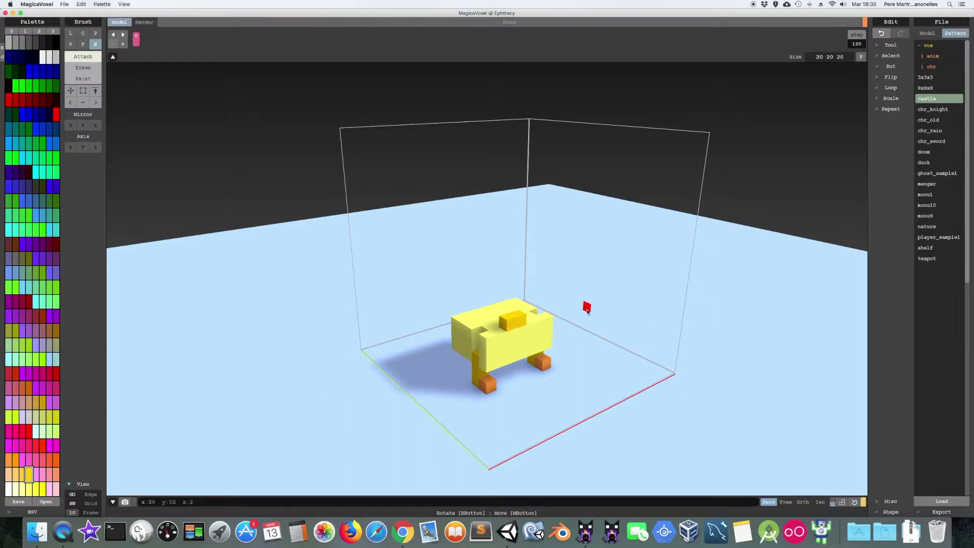
{"action": "right_click_drag", "start_coordinate": [435, 304], "coordinate": [444, 294]}
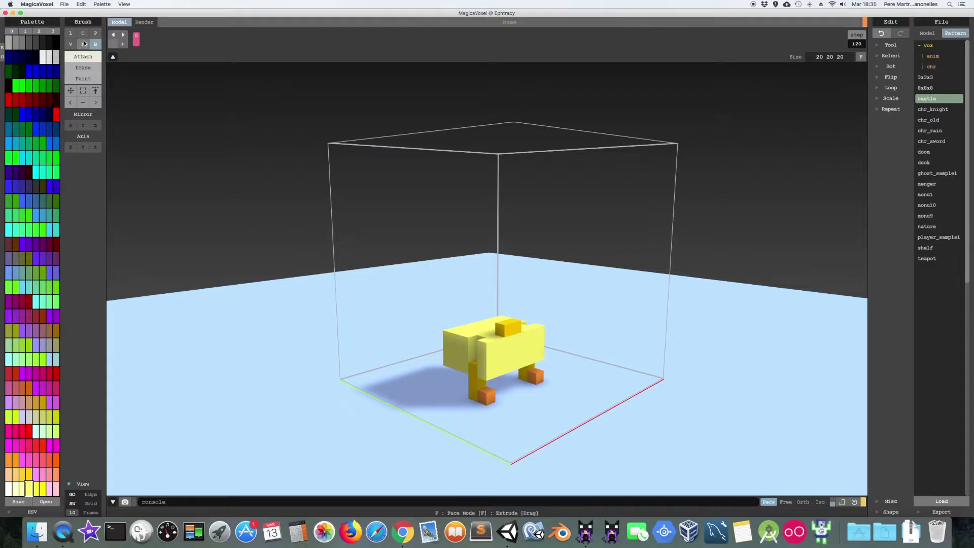
{"action": "left_click", "coordinate": [71, 33]}
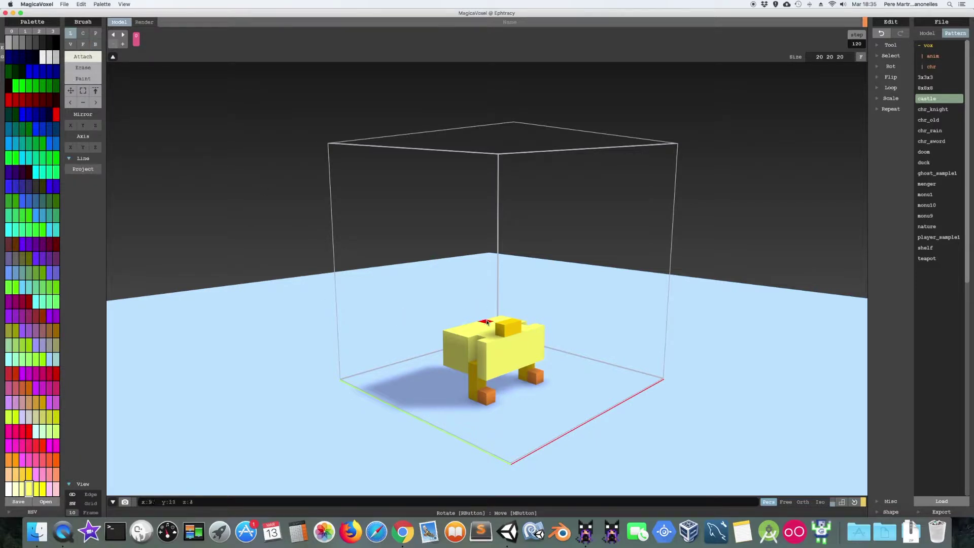
{"action": "left_click", "coordinate": [515, 321]}
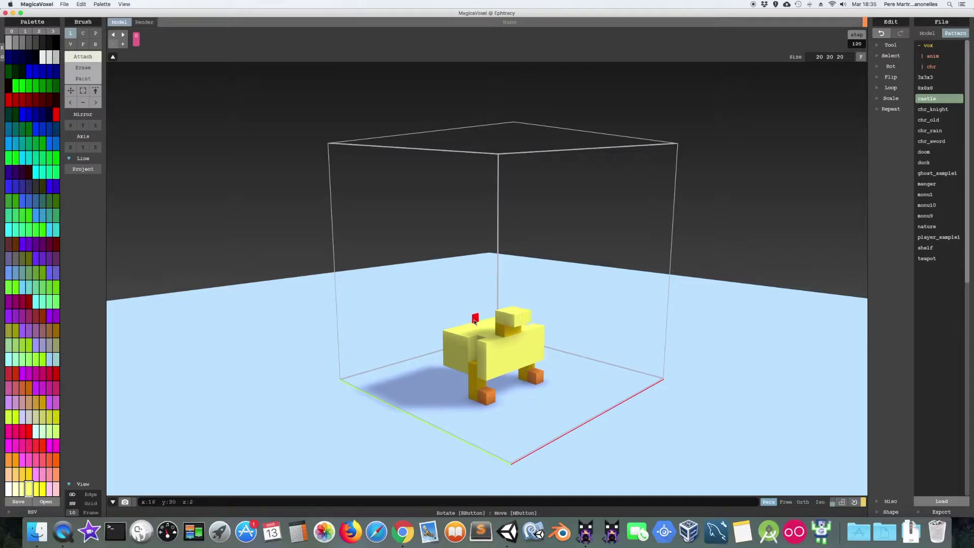
{"action": "right_click_drag", "start_coordinate": [470, 320], "coordinate": [386, 305]}
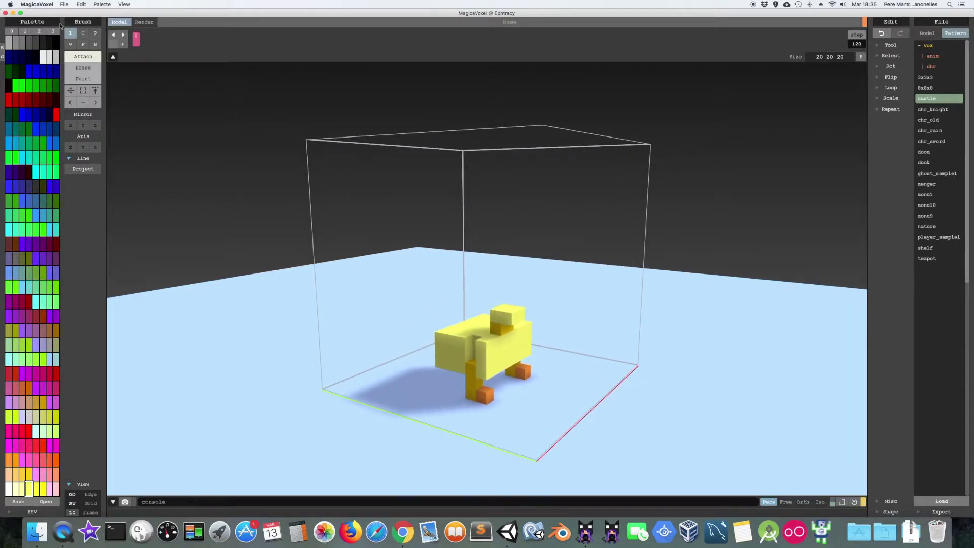
{"action": "left_click", "coordinate": [83, 44]}
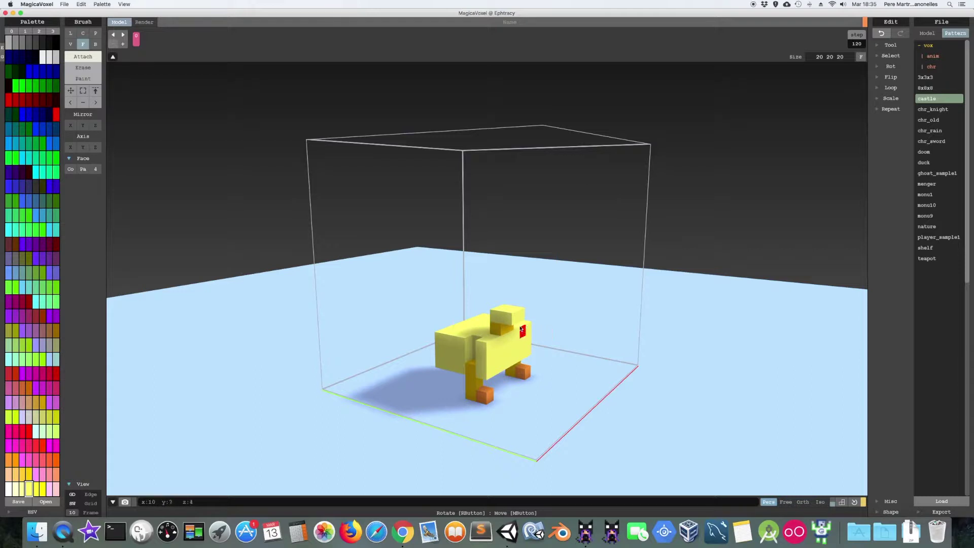
{"action": "left_click", "coordinate": [495, 318]}
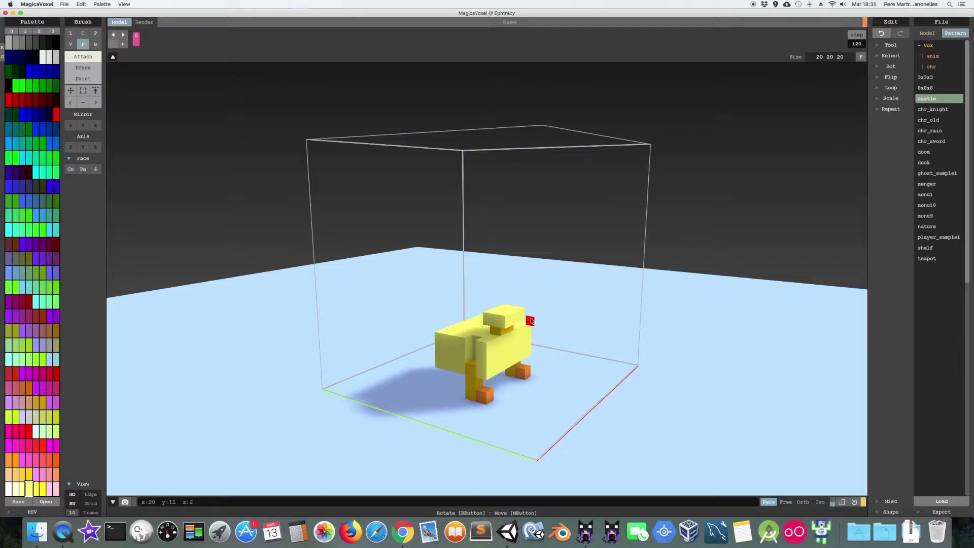
{"action": "mouse_move", "coordinate": [553, 310]}
{"action": "right_mouse_down"}
{"action": "mouse_move", "coordinate": [517, 348]}
{"action": "mouse_move", "coordinate": [481, 306]}
{"action": "mouse_move", "coordinate": [472, 311]}
{"action": "right_mouse_up"}
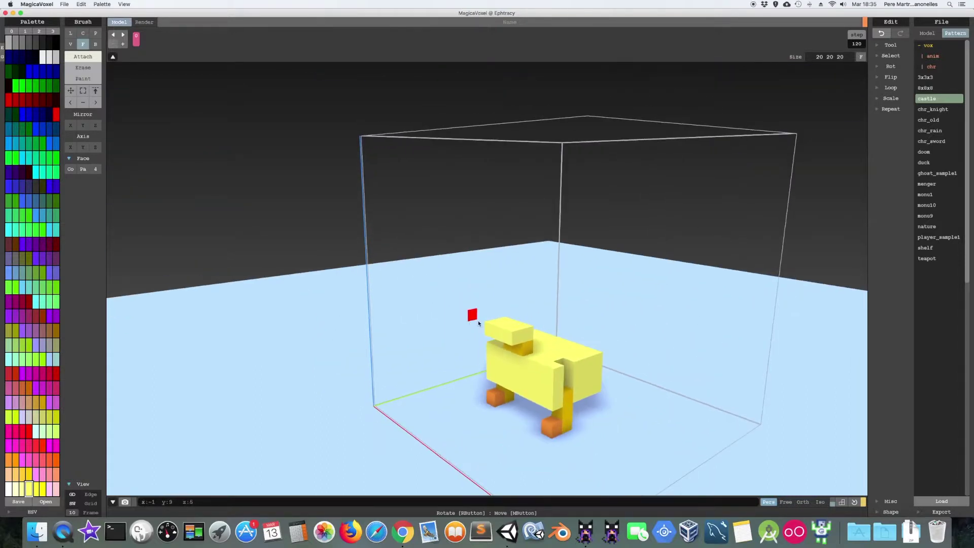
{"action": "mouse_move", "coordinate": [603, 345]}
{"action": "right_mouse_down"}
{"action": "mouse_move", "coordinate": [638, 337]}
{"action": "mouse_move", "coordinate": [636, 326]}
{"action": "right_mouse_up"}
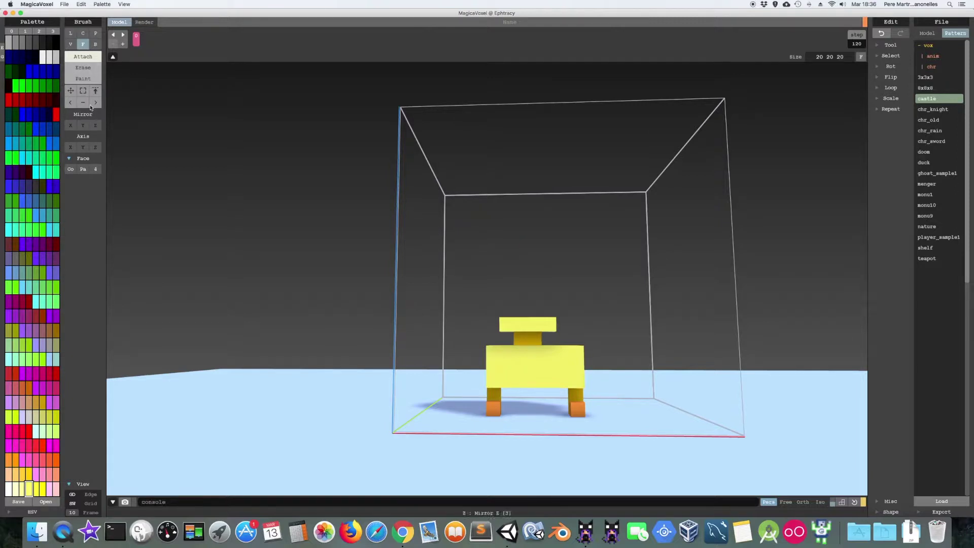
Select the head's flat top and set the brush to yellow Box Attach.
{"action": "left_click", "coordinate": [83, 90]}
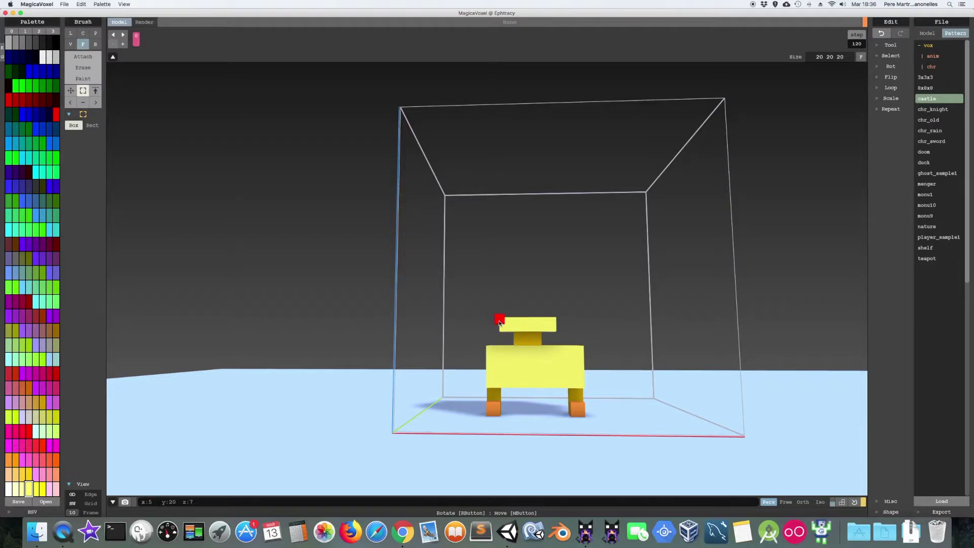
{"action": "left_click", "coordinate": [499, 323]}
{"action": "right_click_drag", "start_coordinate": [499, 323], "coordinate": [524, 355]}
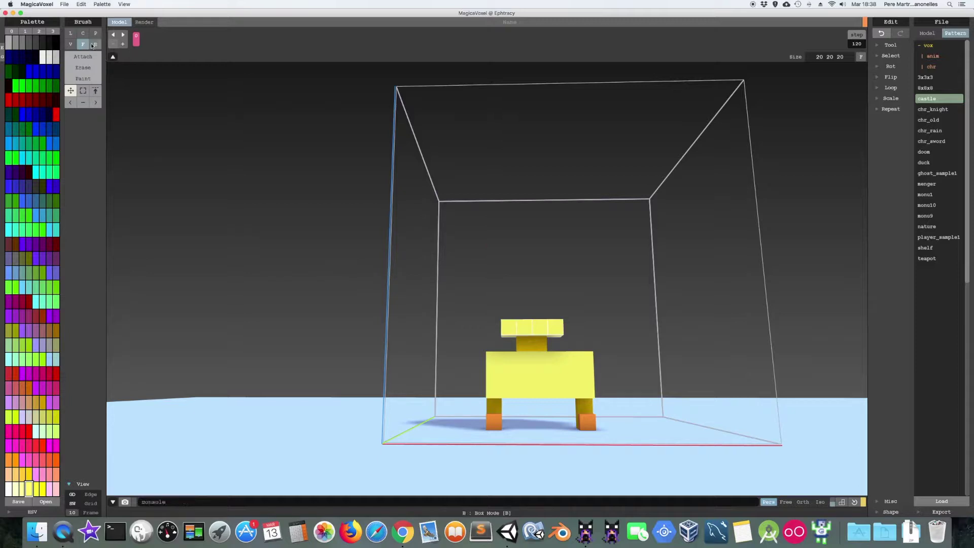
{"action": "left_click", "coordinate": [31, 473]}
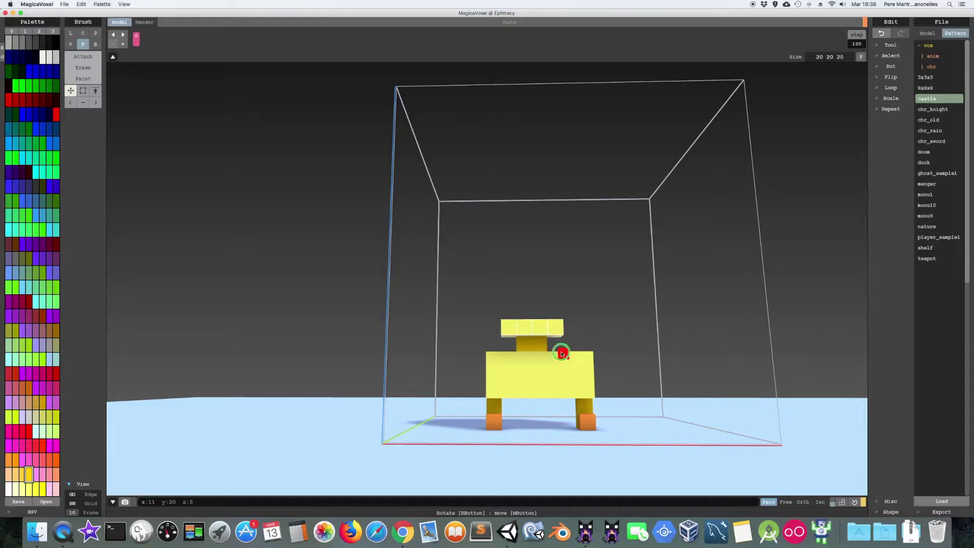
{"action": "right_click_drag", "start_coordinate": [558, 350], "coordinate": [560, 373]}
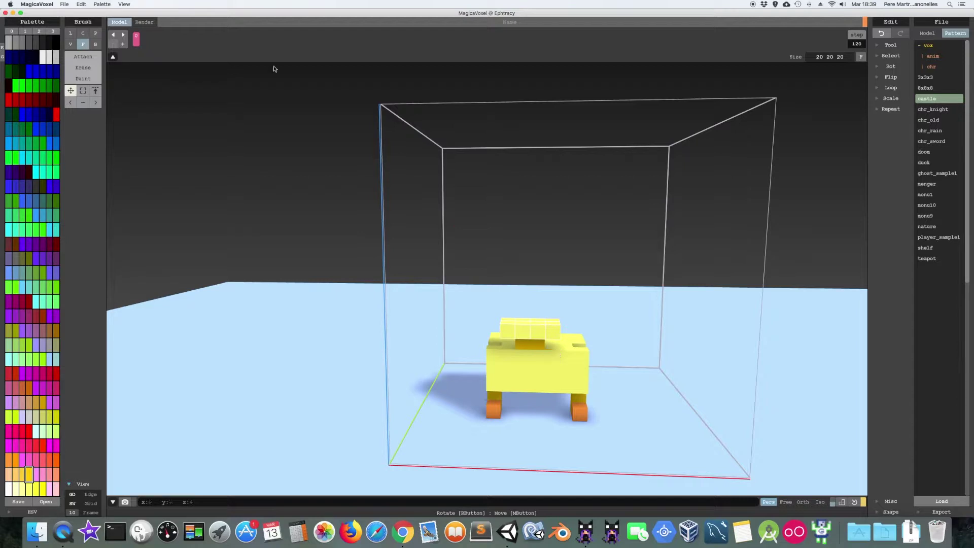
{"action": "left_click", "coordinate": [96, 44]}
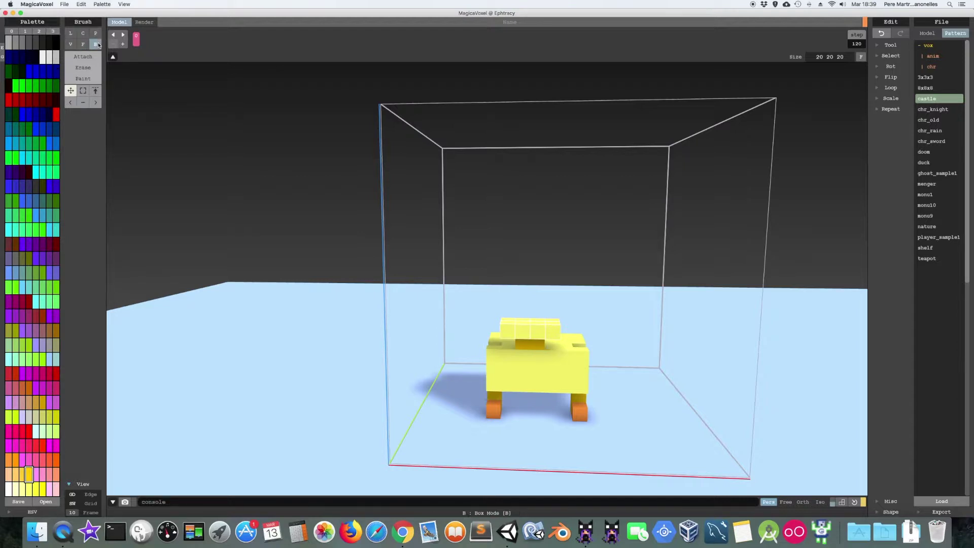
{"action": "left_click", "coordinate": [87, 55]}
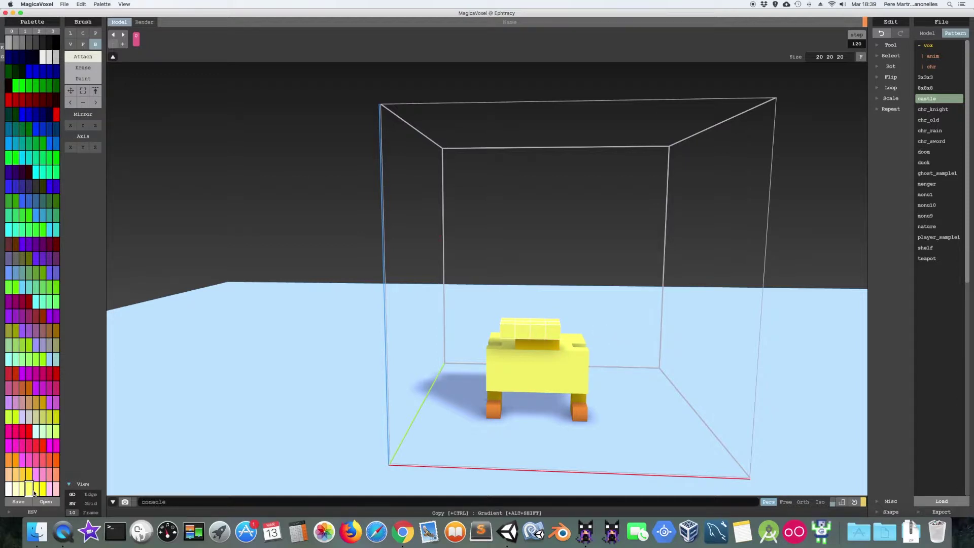
Extrude the head's top face upward several layers into a tall square block.
{"action": "mouse_move", "coordinate": [633, 366]}
{"action": "right_mouse_down"}
{"action": "mouse_move", "coordinate": [547, 383]}
{"action": "mouse_move", "coordinate": [575, 332]}
{"action": "mouse_move", "coordinate": [560, 346]}
{"action": "right_mouse_up"}
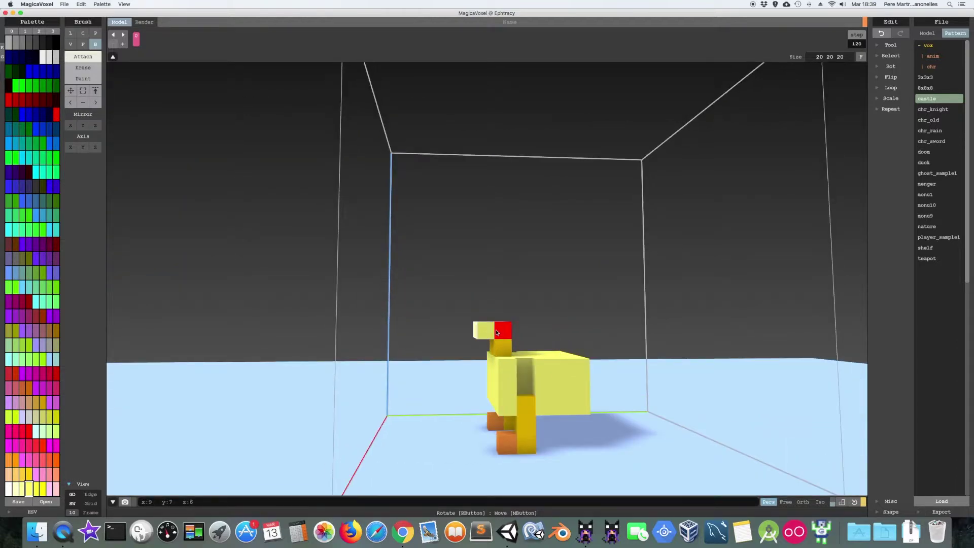
{"action": "mouse_move", "coordinate": [570, 353]}
{"action": "right_mouse_down"}
{"action": "mouse_move", "coordinate": [622, 358]}
{"action": "mouse_move", "coordinate": [628, 348]}
{"action": "mouse_move", "coordinate": [631, 376]}
{"action": "right_mouse_up"}
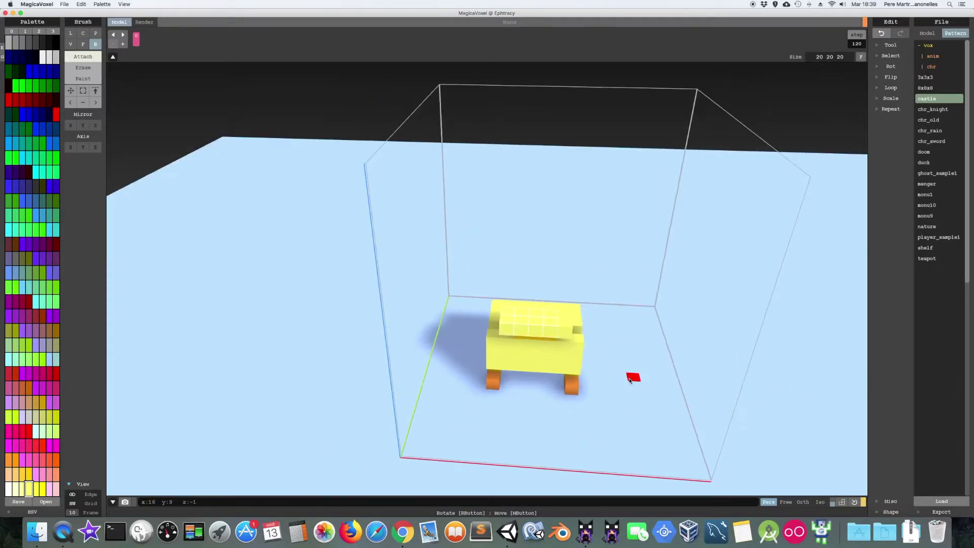
{"action": "left_click", "coordinate": [83, 44]}
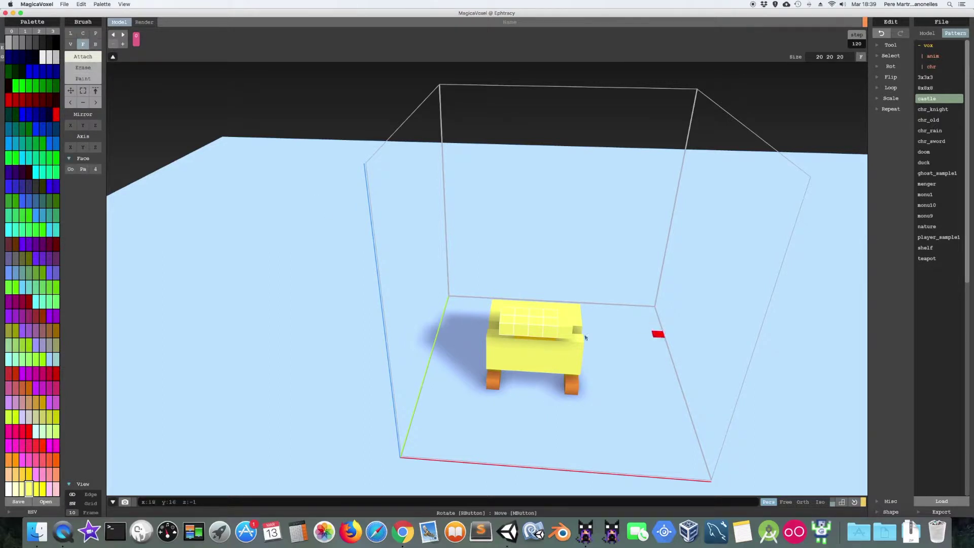
{"action": "left_click_drag", "start_coordinate": [548, 331], "coordinate": [558, 300]}
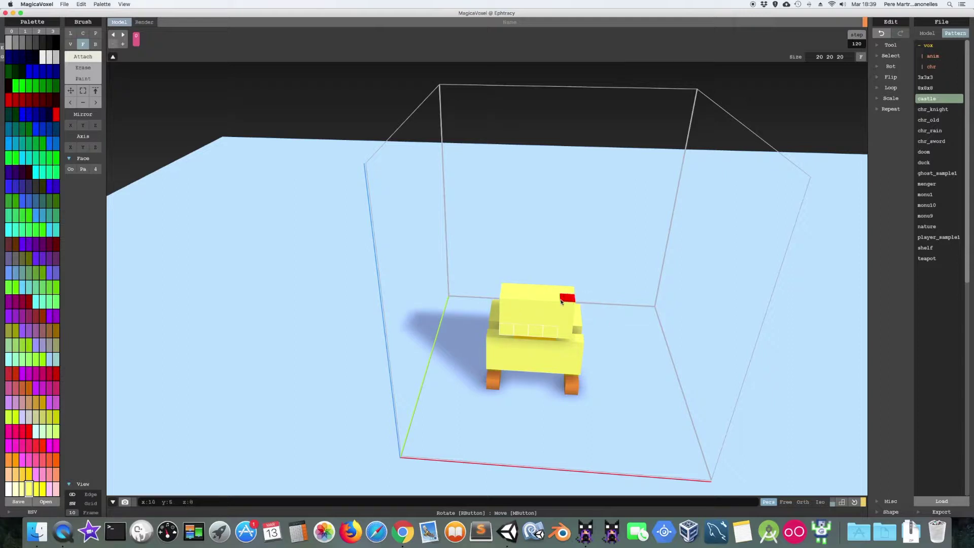
{"action": "left_click", "coordinate": [518, 297]}
{"action": "mouse_move", "coordinate": [611, 318]}
{"action": "right_mouse_down"}
{"action": "mouse_move", "coordinate": [618, 288]}
{"action": "mouse_move", "coordinate": [560, 368]}
{"action": "right_mouse_up"}
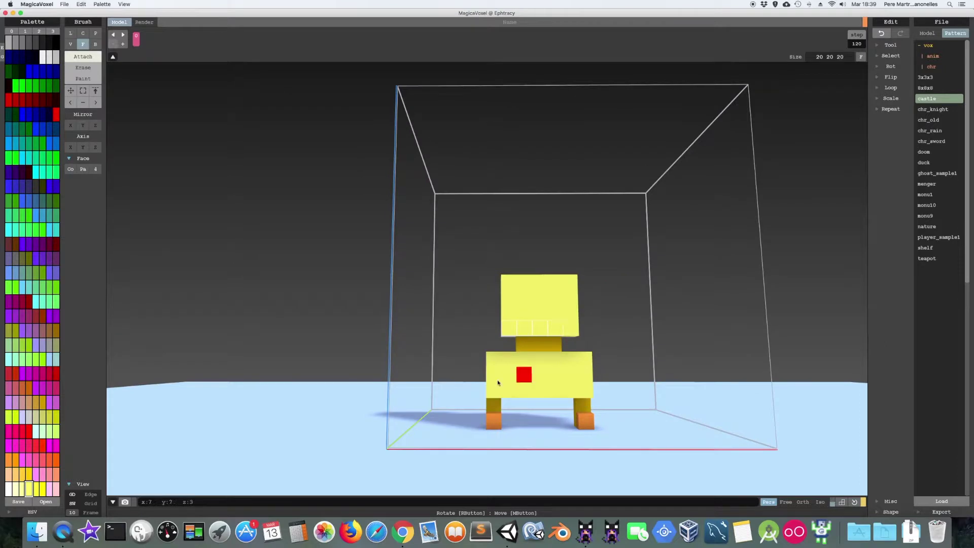
{"action": "mouse_move", "coordinate": [471, 369]}
{"action": "right_mouse_down"}
{"action": "mouse_move", "coordinate": [576, 365]}
{"action": "mouse_move", "coordinate": [513, 387]}
{"action": "mouse_move", "coordinate": [565, 370]}
{"action": "mouse_move", "coordinate": [526, 386]}
{"action": "mouse_move", "coordinate": [463, 380]}
{"action": "right_mouse_up"}
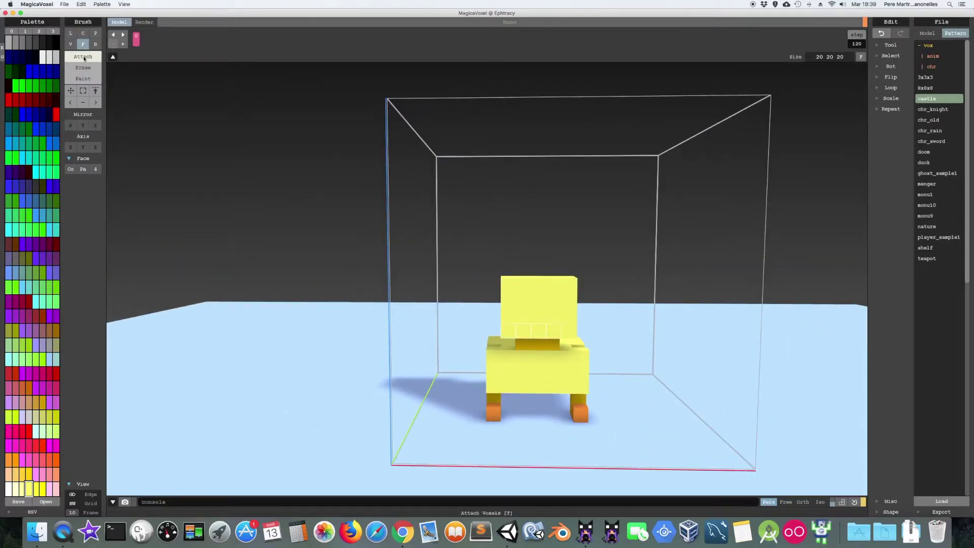
Add a three-voxel orange-red beak across the front of the head.
{"action": "left_click", "coordinate": [95, 44]}
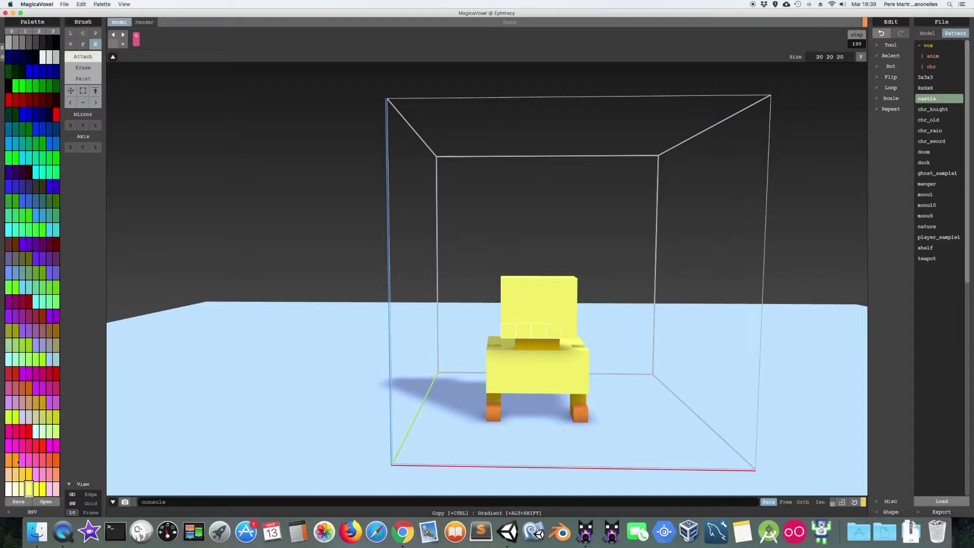
{"action": "left_click", "coordinate": [48, 461]}
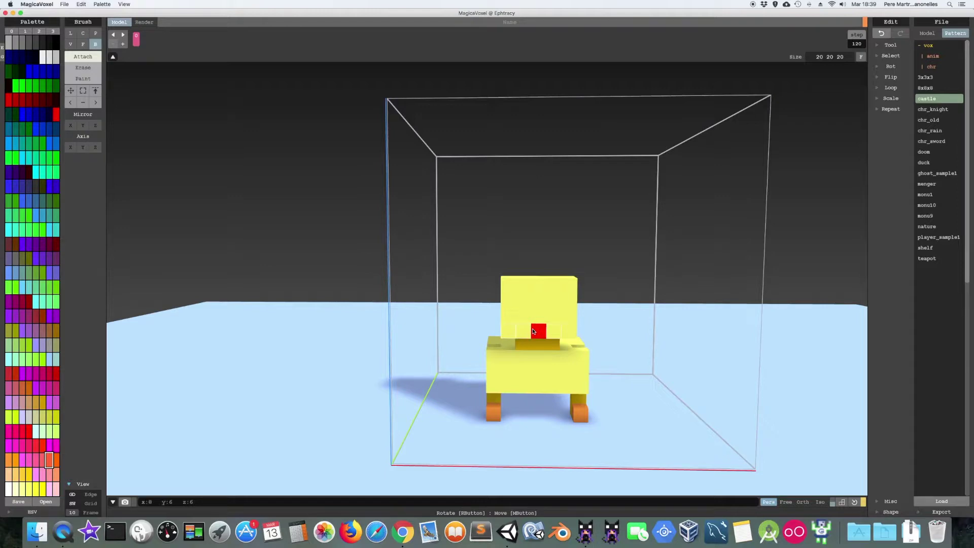
{"action": "left_click_drag", "start_coordinate": [527, 332], "coordinate": [556, 331]}
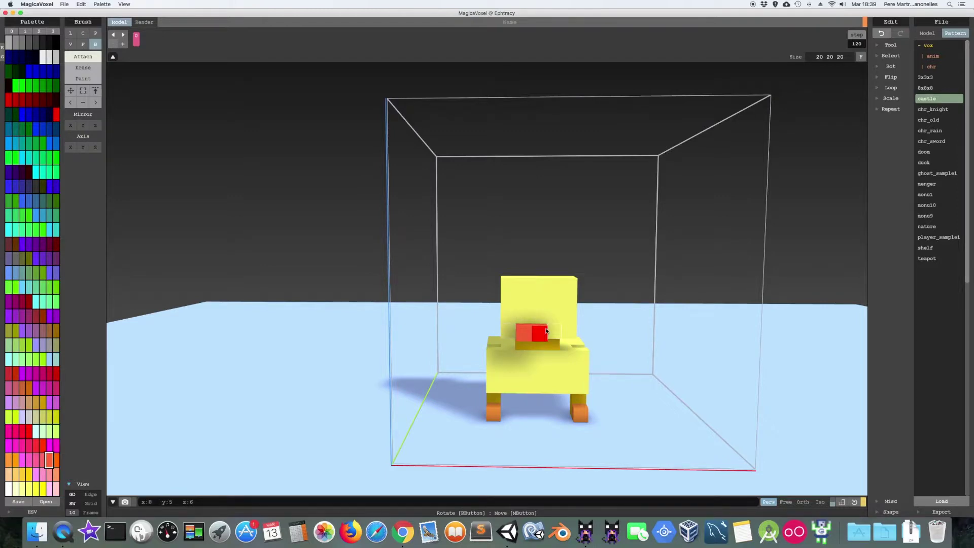
{"action": "mouse_move", "coordinate": [517, 361]}
{"action": "right_mouse_down"}
{"action": "mouse_move", "coordinate": [513, 386]}
{"action": "mouse_move", "coordinate": [542, 344]}
{"action": "mouse_move", "coordinate": [552, 370]}
{"action": "mouse_move", "coordinate": [516, 343]}
{"action": "mouse_move", "coordinate": [502, 359]}
{"action": "right_mouse_up"}
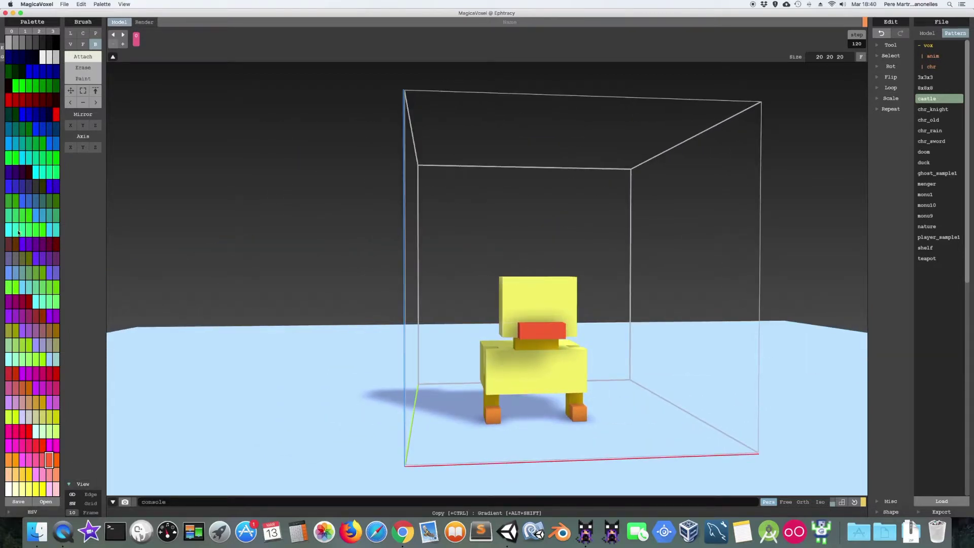
{"action": "left_click", "coordinate": [91, 69]}
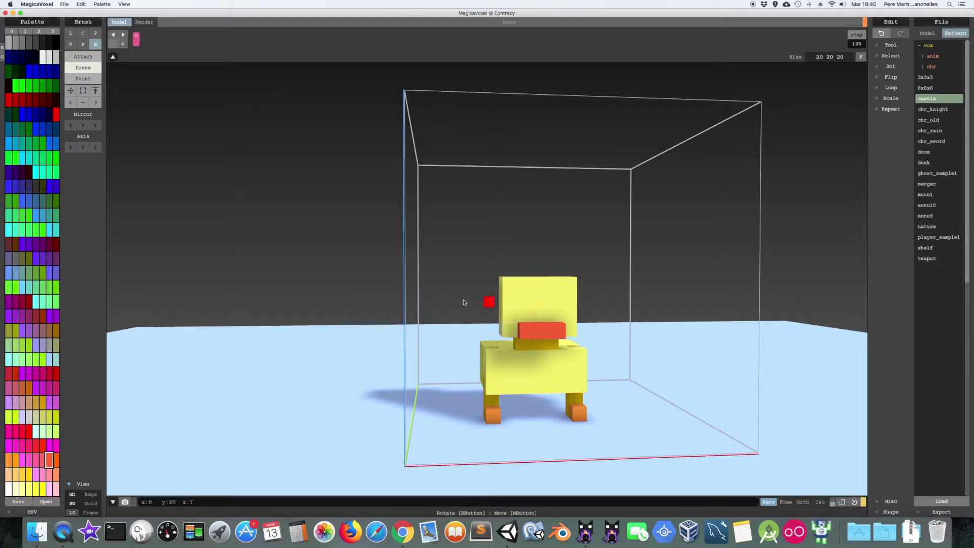
Carve two eye sockets into the front of the head.
{"action": "left_click", "coordinate": [49, 42]}
{"action": "left_click", "coordinate": [522, 299]}
{"action": "left_click", "coordinate": [558, 298]}
{"action": "mouse_move", "coordinate": [611, 315]}
{"action": "right_mouse_down"}
{"action": "mouse_move", "coordinate": [577, 300]}
{"action": "mouse_move", "coordinate": [633, 310]}
{"action": "right_mouse_up"}
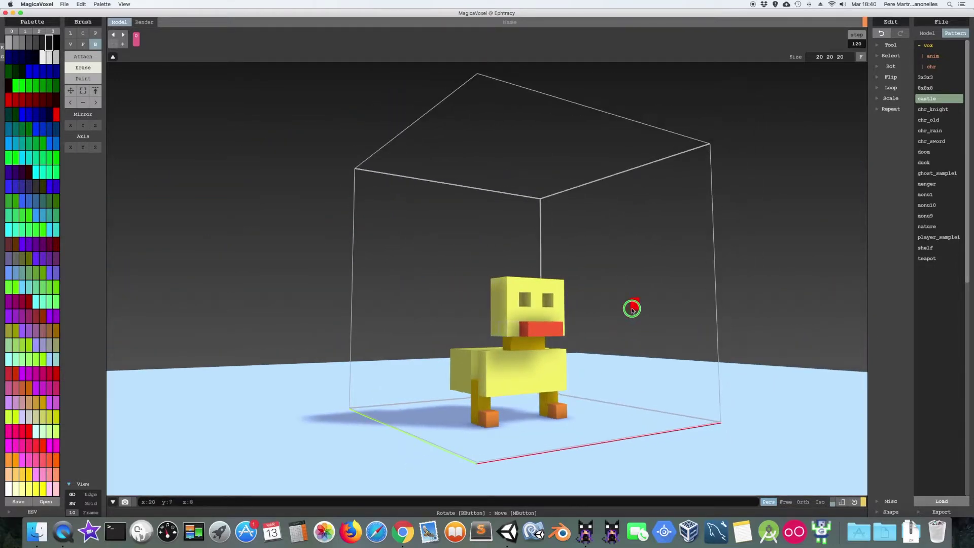
Paint the eye voxel green and orbit to inspect the face from several angles.
{"action": "left_click", "coordinate": [82, 79]}
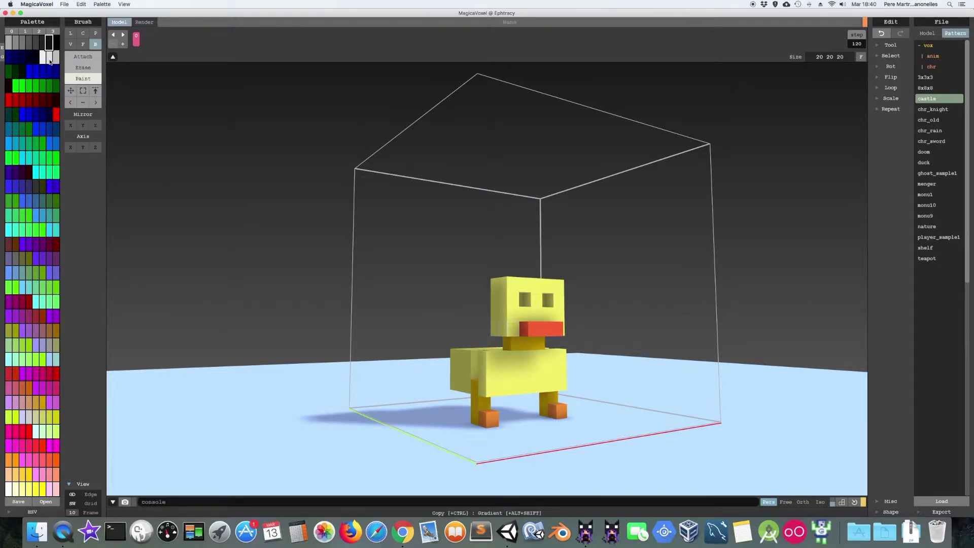
{"action": "left_click", "coordinate": [45, 89]}
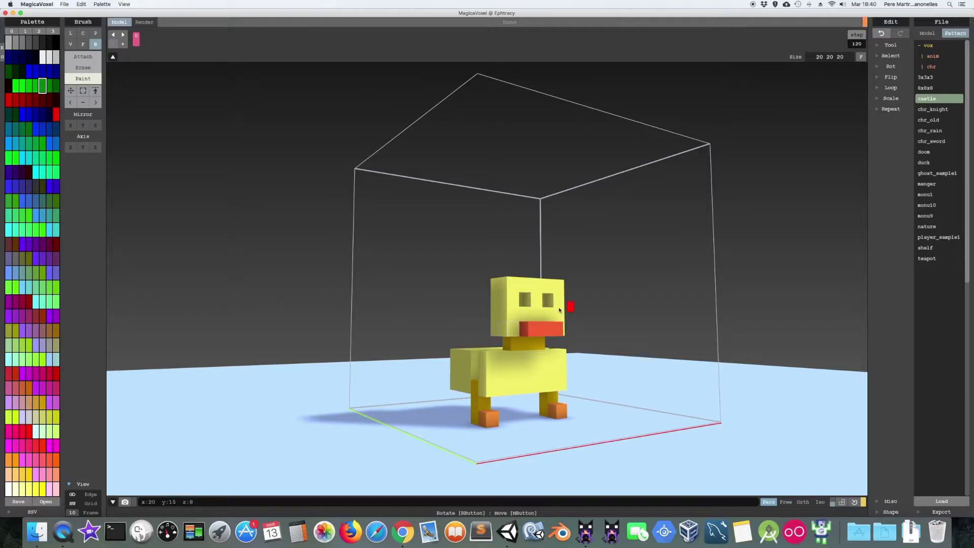
{"action": "mouse_move", "coordinate": [587, 320]}
{"action": "right_mouse_down"}
{"action": "mouse_move", "coordinate": [561, 325]}
{"action": "mouse_move", "coordinate": [558, 311]}
{"action": "right_mouse_up"}
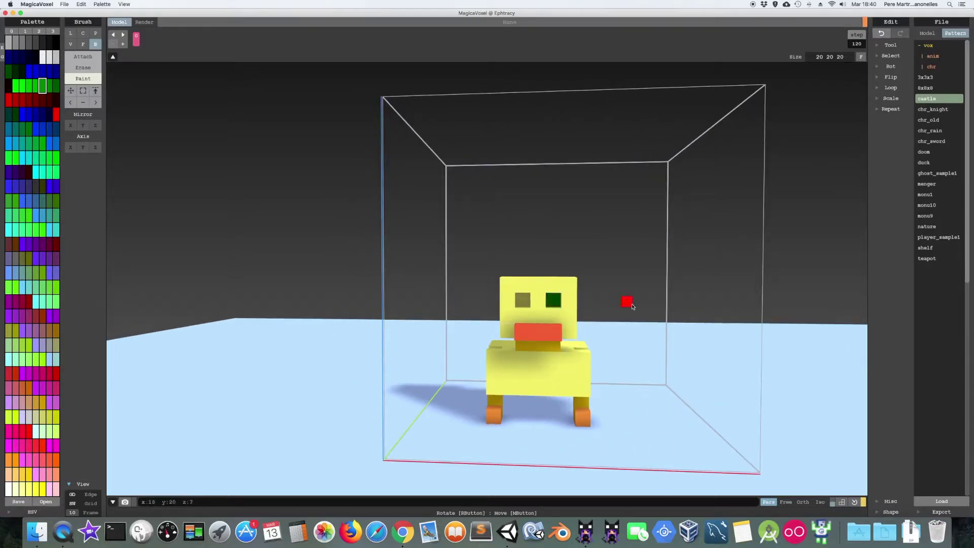
{"action": "mouse_move", "coordinate": [637, 310]}
{"action": "right_mouse_down"}
{"action": "mouse_move", "coordinate": [616, 317]}
{"action": "mouse_move", "coordinate": [609, 307]}
{"action": "mouse_move", "coordinate": [641, 306]}
{"action": "right_mouse_up"}
{"action": "left_click", "coordinate": [522, 303]}
{"action": "mouse_move", "coordinate": [609, 315]}
{"action": "right_mouse_down"}
{"action": "mouse_move", "coordinate": [617, 311]}
{"action": "mouse_move", "coordinate": [605, 331]}
{"action": "mouse_move", "coordinate": [596, 304]}
{"action": "mouse_move", "coordinate": [628, 315]}
{"action": "mouse_move", "coordinate": [642, 289]}
{"action": "mouse_move", "coordinate": [637, 317]}
{"action": "mouse_move", "coordinate": [674, 318]}
{"action": "mouse_move", "coordinate": [689, 296]}
{"action": "mouse_move", "coordinate": [693, 313]}
{"action": "right_mouse_up"}
{"action": "mouse_move", "coordinate": [361, 310]}
{"action": "right_mouse_down"}
{"action": "mouse_move", "coordinate": [408, 319]}
{"action": "mouse_move", "coordinate": [411, 283]}
{"action": "mouse_move", "coordinate": [412, 298]}
{"action": "right_mouse_up"}
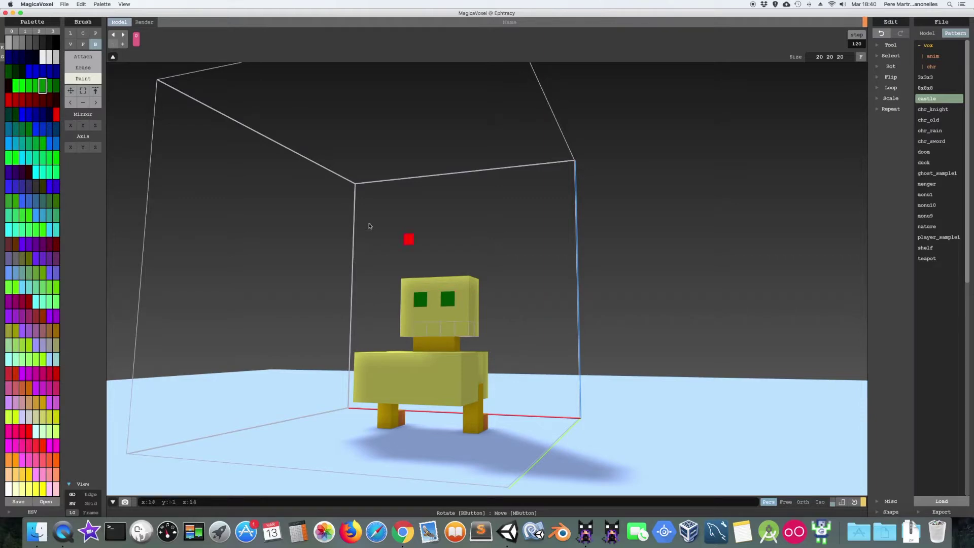
{"action": "mouse_move", "coordinate": [354, 280]}
{"action": "right_mouse_down"}
{"action": "mouse_move", "coordinate": [342, 235]}
{"action": "mouse_move", "coordinate": [300, 300]}
{"action": "mouse_move", "coordinate": [234, 272]}
{"action": "mouse_move", "coordinate": [239, 304]}
{"action": "mouse_move", "coordinate": [433, 322]}
{"action": "mouse_move", "coordinate": [379, 288]}
{"action": "right_mouse_up"}
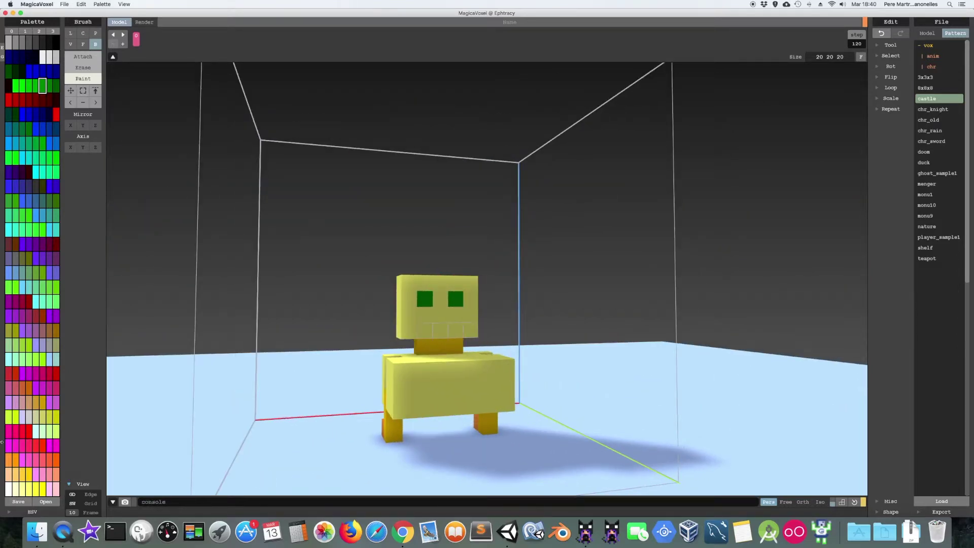
{"action": "mouse_move", "coordinate": [348, 283]}
{"action": "right_mouse_down"}
{"action": "mouse_move", "coordinate": [344, 300]}
{"action": "mouse_move", "coordinate": [224, 317]}
{"action": "mouse_move", "coordinate": [242, 326]}
{"action": "mouse_move", "coordinate": [376, 306]}
{"action": "mouse_move", "coordinate": [268, 321]}
{"action": "mouse_move", "coordinate": [269, 309]}
{"action": "mouse_move", "coordinate": [298, 301]}
{"action": "right_mouse_up"}
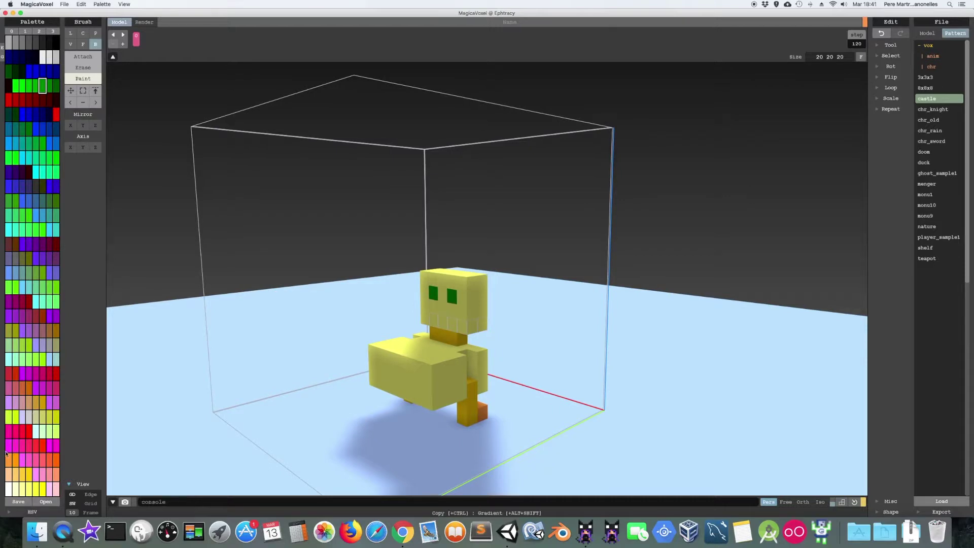
Cover the green eyes with a light-yellow face layer on the head.
{"action": "left_click", "coordinate": [30, 490]}
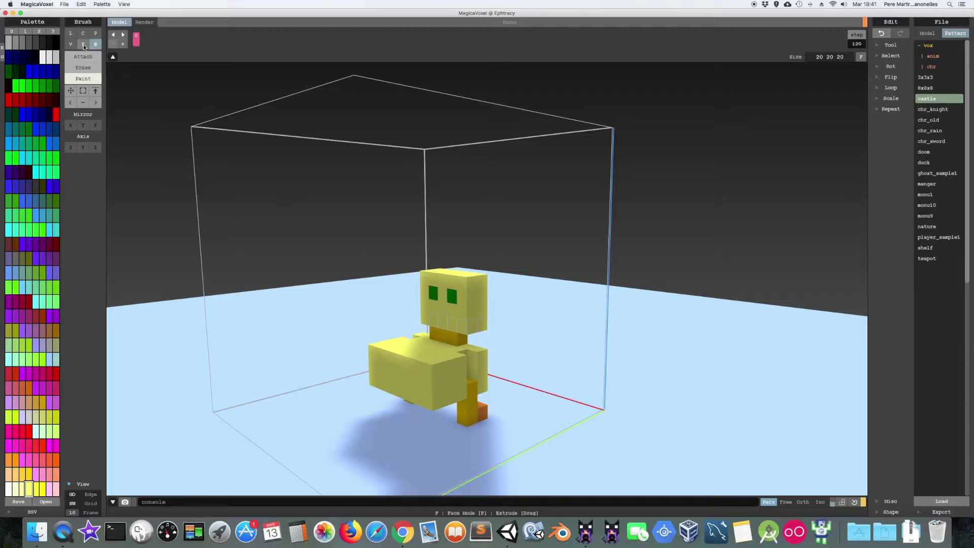
{"action": "left_click", "coordinate": [82, 45]}
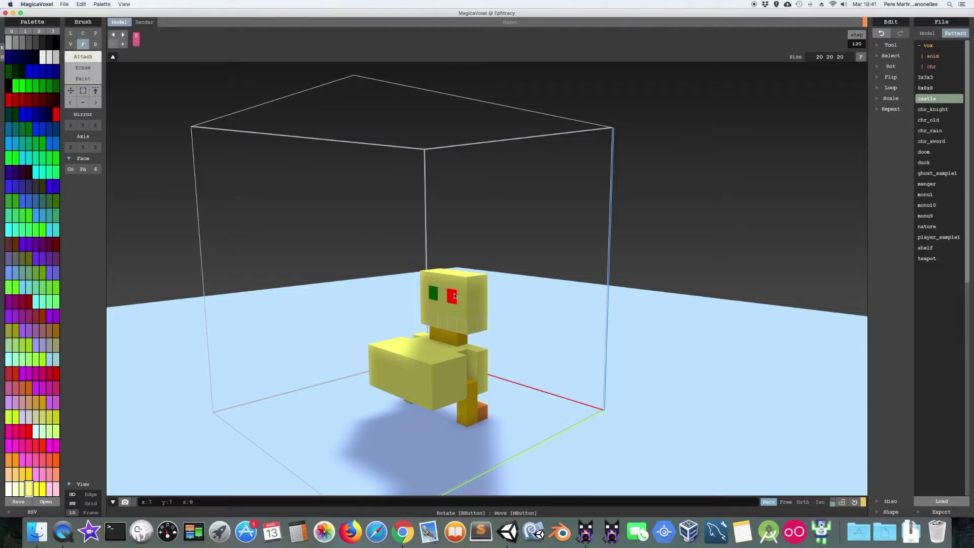
{"action": "left_click", "coordinate": [449, 287]}
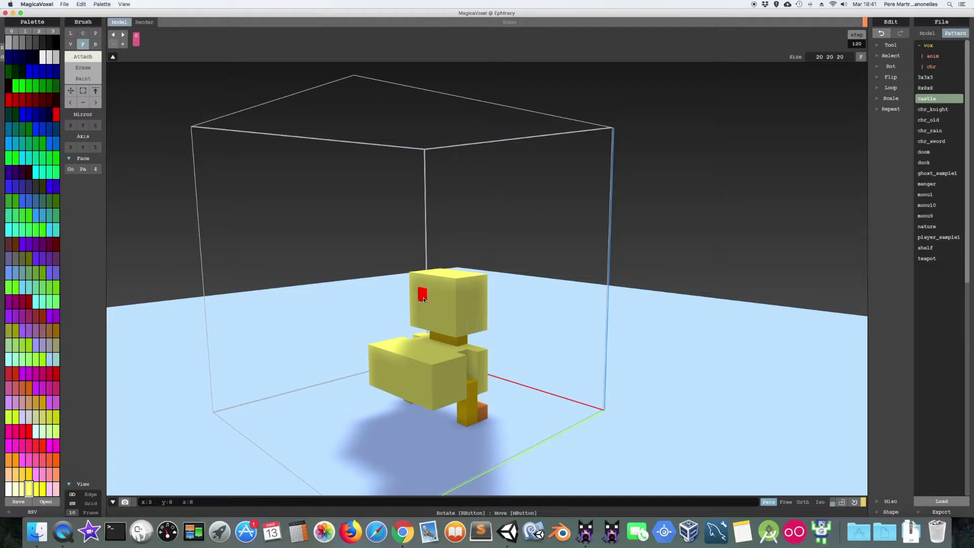
{"action": "right_click_drag", "start_coordinate": [522, 290], "coordinate": [481, 305]}
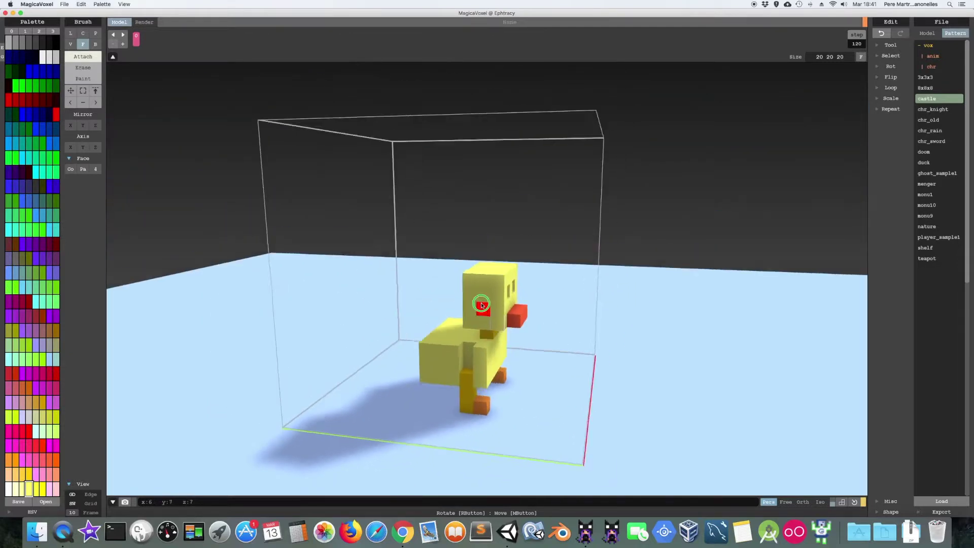
{"action": "mouse_move", "coordinate": [481, 305]}
{"action": "right_mouse_down"}
{"action": "mouse_move", "coordinate": [428, 302]}
{"action": "mouse_move", "coordinate": [477, 325]}
{"action": "mouse_move", "coordinate": [515, 309]}
{"action": "mouse_move", "coordinate": [528, 281]}
{"action": "mouse_move", "coordinate": [541, 292]}
{"action": "right_mouse_up"}
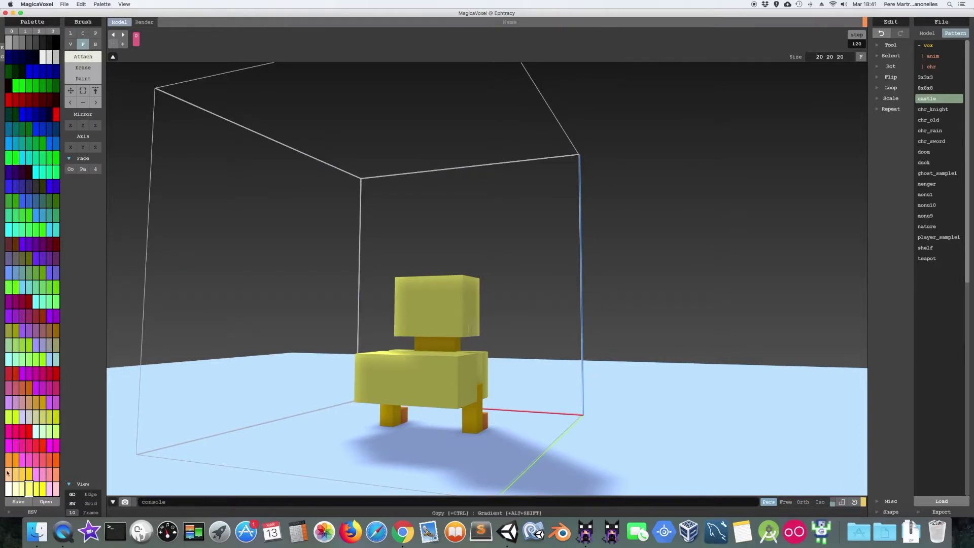
Try an orange layer over the body's front, then undo it.
{"action": "left_click", "coordinate": [49, 459]}
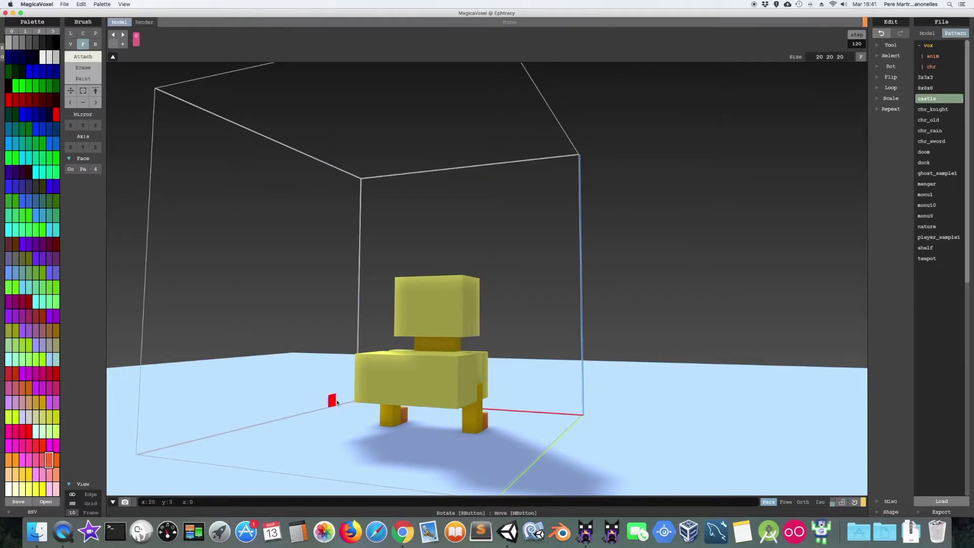
{"action": "left_click", "coordinate": [405, 386]}
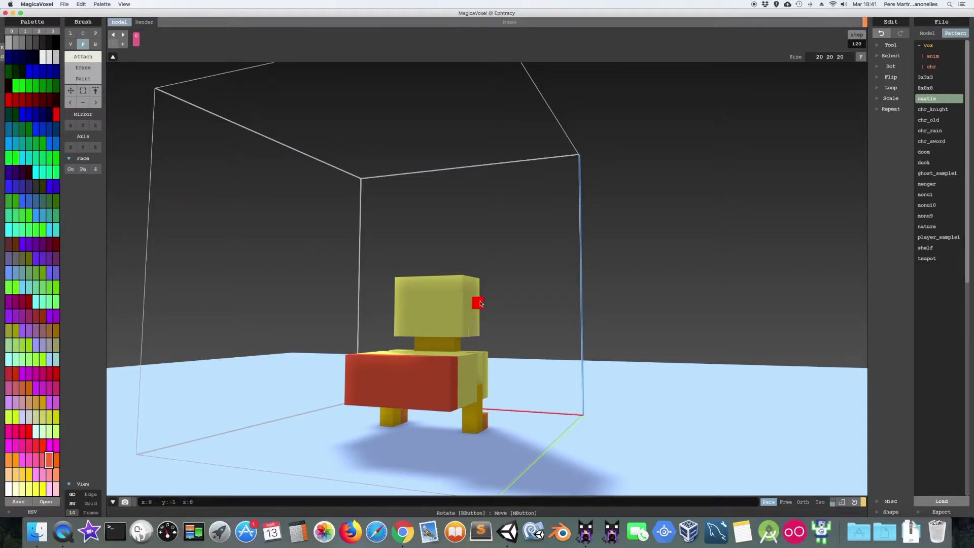
{"action": "key", "text": "super+z"}
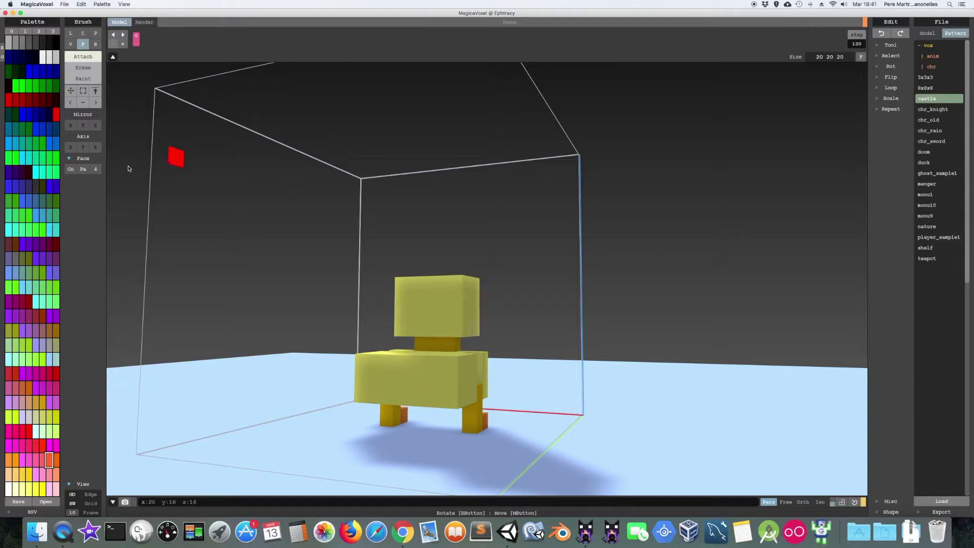
{"action": "left_click", "coordinate": [97, 45]}
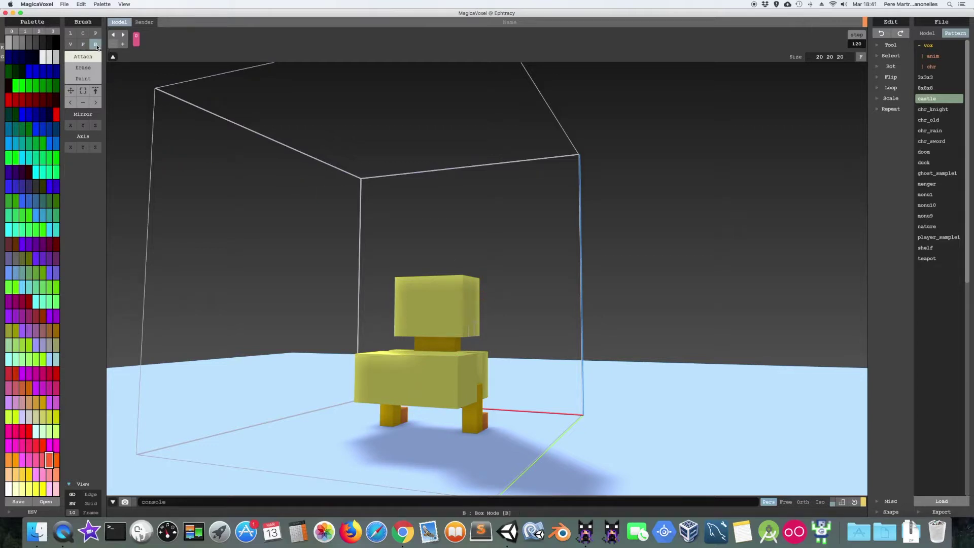
Stack orange voxels on one side of the duck's body into a wing, then switch the brush to Erase.
{"action": "left_click", "coordinate": [404, 384]}
{"action": "mouse_move", "coordinate": [448, 402]}
{"action": "right_mouse_down"}
{"action": "mouse_move", "coordinate": [433, 433]}
{"action": "mouse_move", "coordinate": [396, 441]}
{"action": "mouse_move", "coordinate": [391, 406]}
{"action": "mouse_move", "coordinate": [406, 402]}
{"action": "mouse_move", "coordinate": [370, 406]}
{"action": "mouse_move", "coordinate": [424, 417]}
{"action": "mouse_move", "coordinate": [414, 422]}
{"action": "mouse_move", "coordinate": [391, 417]}
{"action": "mouse_move", "coordinate": [425, 418]}
{"action": "mouse_move", "coordinate": [406, 418]}
{"action": "mouse_move", "coordinate": [464, 376]}
{"action": "right_mouse_up"}
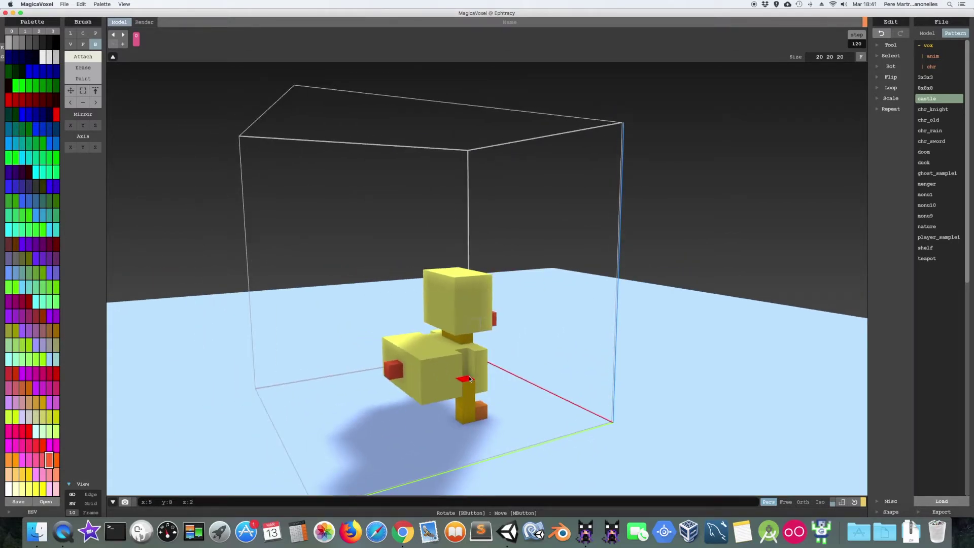
{"action": "left_click", "coordinate": [469, 379]}
{"action": "left_click", "coordinate": [470, 367]}
{"action": "left_click", "coordinate": [478, 365]}
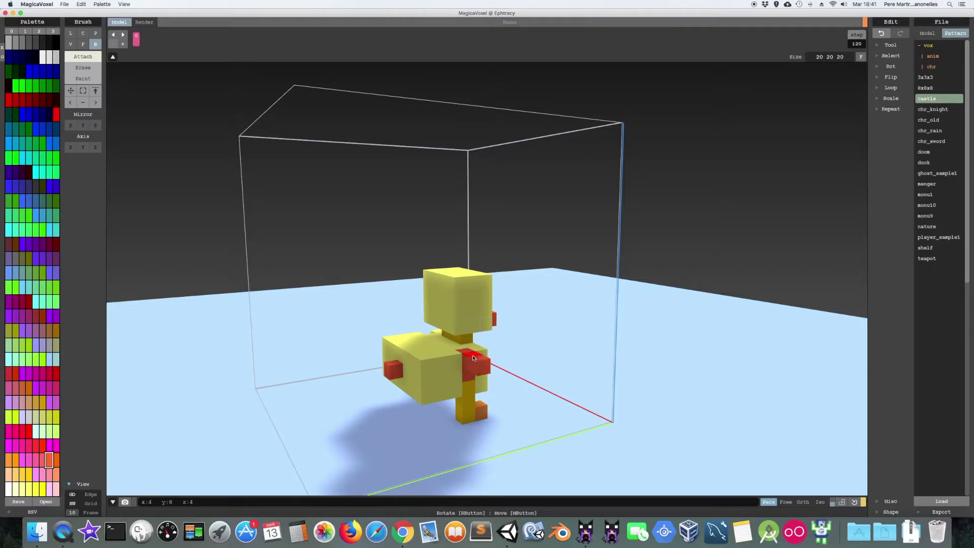
{"action": "left_click", "coordinate": [472, 356]}
{"action": "left_click", "coordinate": [460, 350]}
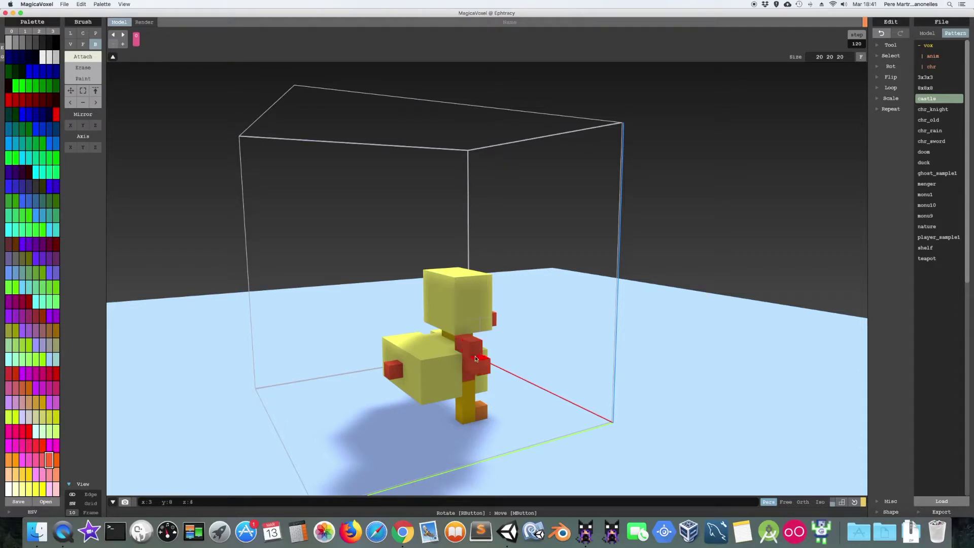
{"action": "left_click", "coordinate": [477, 356]}
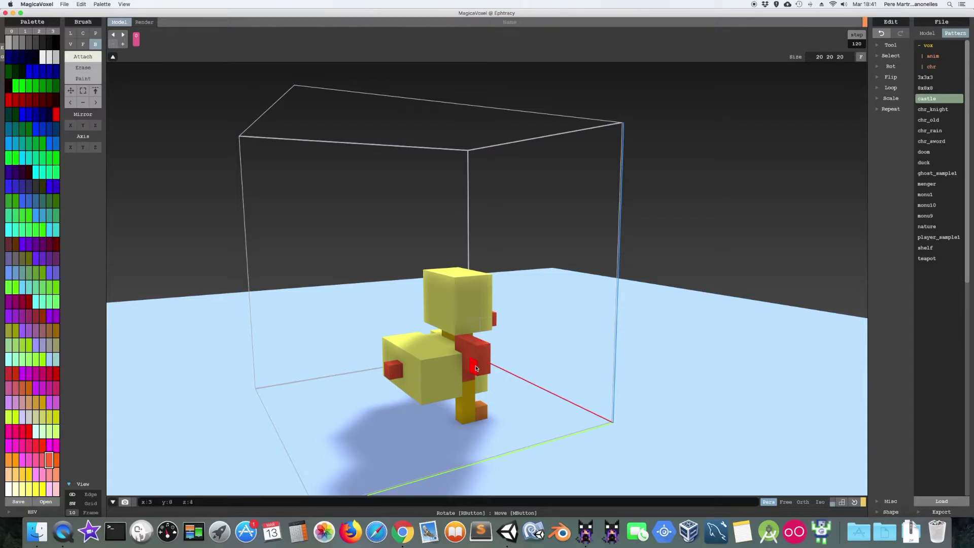
{"action": "left_click", "coordinate": [83, 67]}
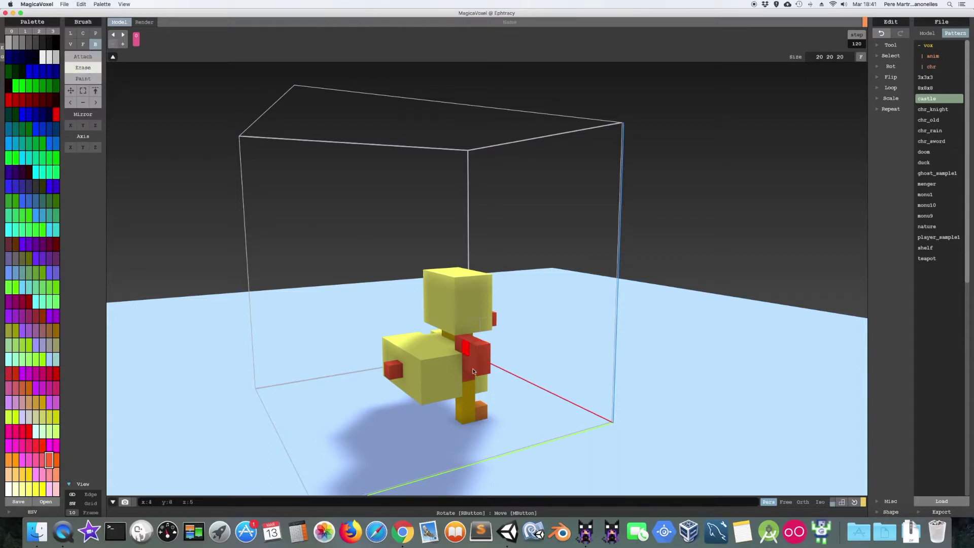
{"action": "mouse_move", "coordinate": [311, 349]}
{"action": "right_mouse_down"}
{"action": "mouse_move", "coordinate": [415, 343]}
{"action": "mouse_move", "coordinate": [450, 378]}
{"action": "right_mouse_up"}
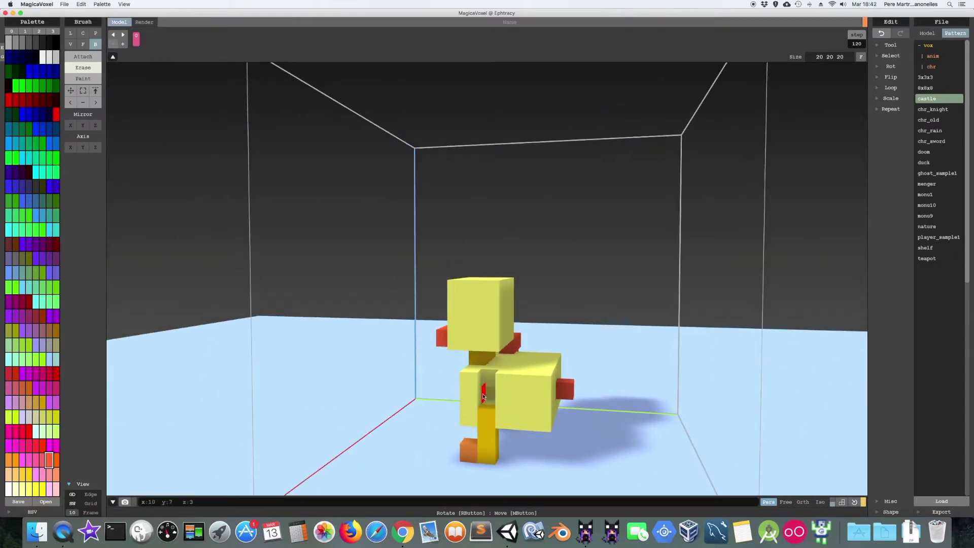
Undo the stray voxel and attach orange voxels on the body's other side as a second wing.
{"action": "key", "text": "super+z"}
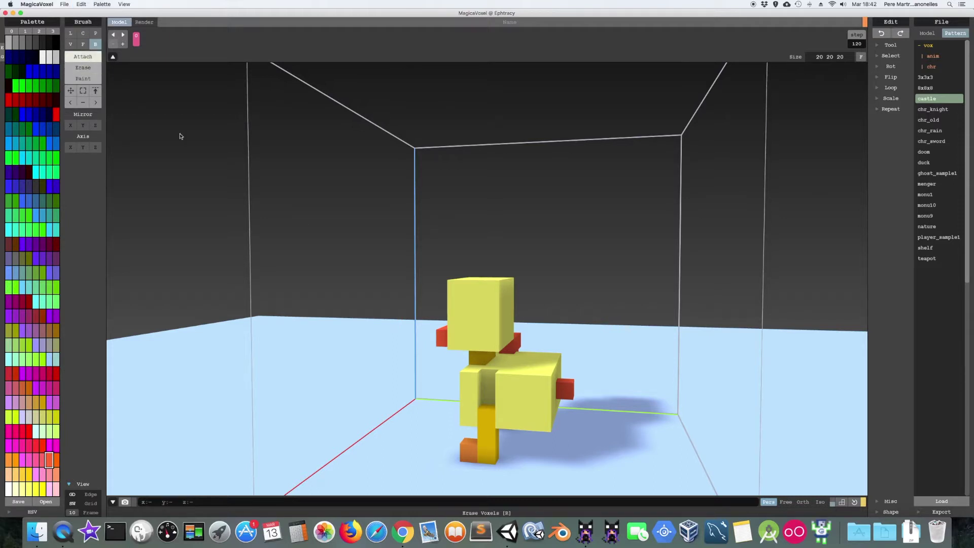
{"action": "left_click", "coordinate": [490, 402]}
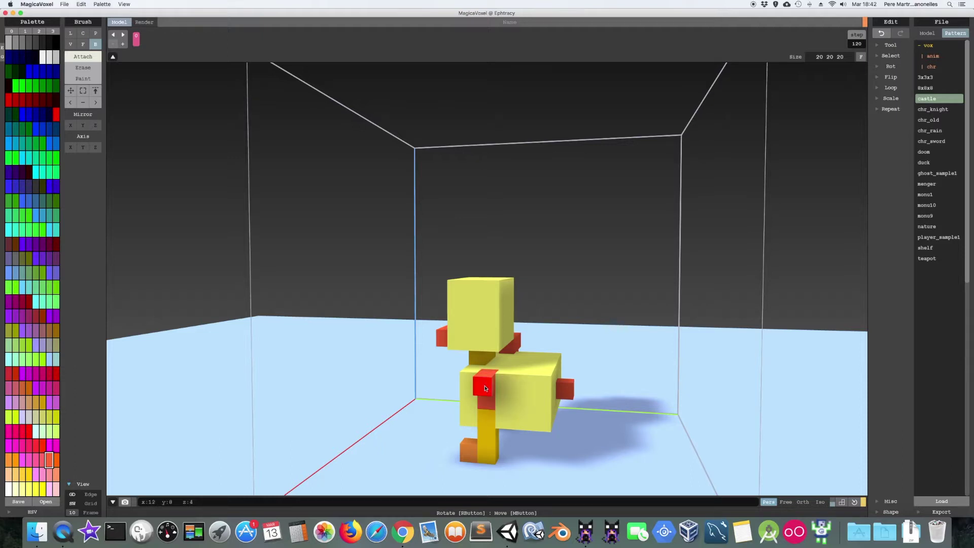
{"action": "left_click", "coordinate": [485, 389]}
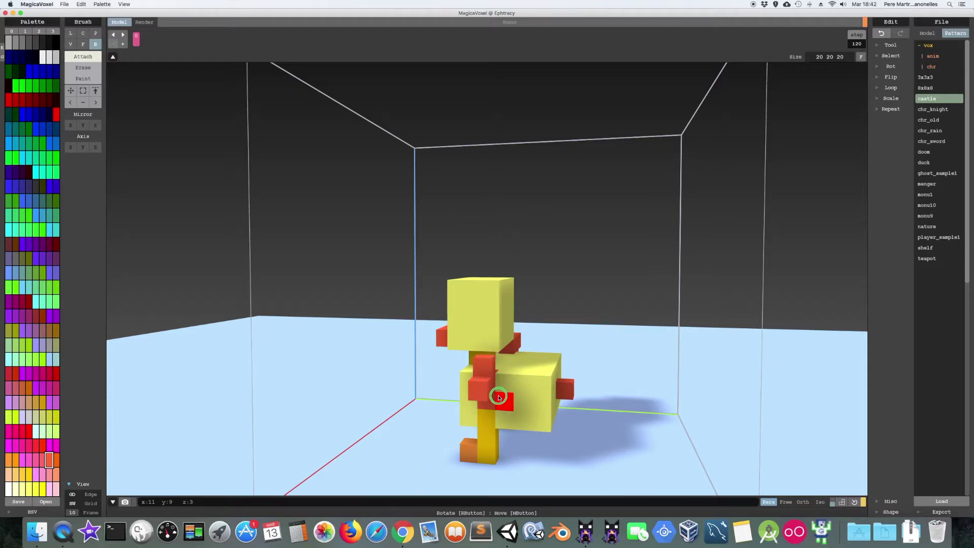
{"action": "right_click_drag", "start_coordinate": [496, 374], "coordinate": [404, 372]}
{"action": "left_click", "coordinate": [406, 372]}
{"action": "left_click", "coordinate": [374, 375]}
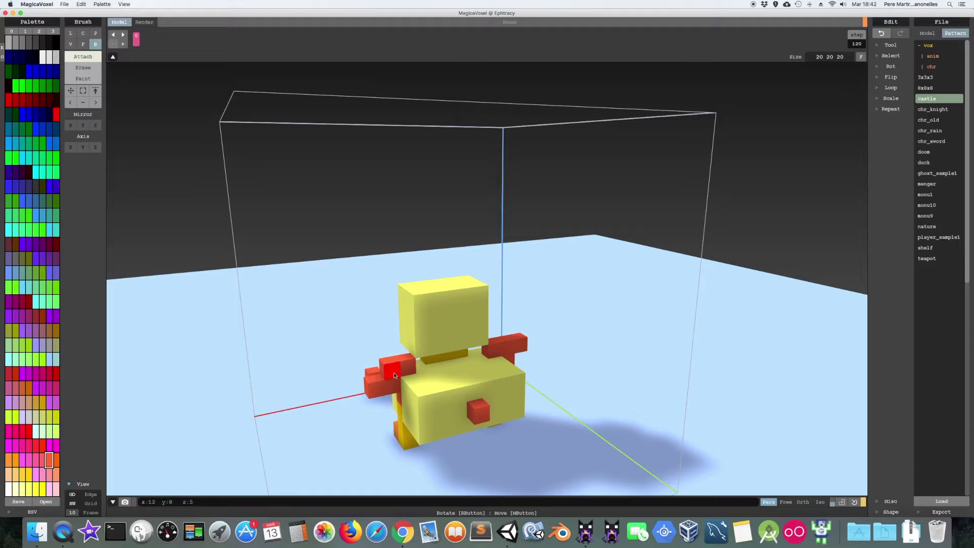
{"action": "left_click", "coordinate": [382, 370]}
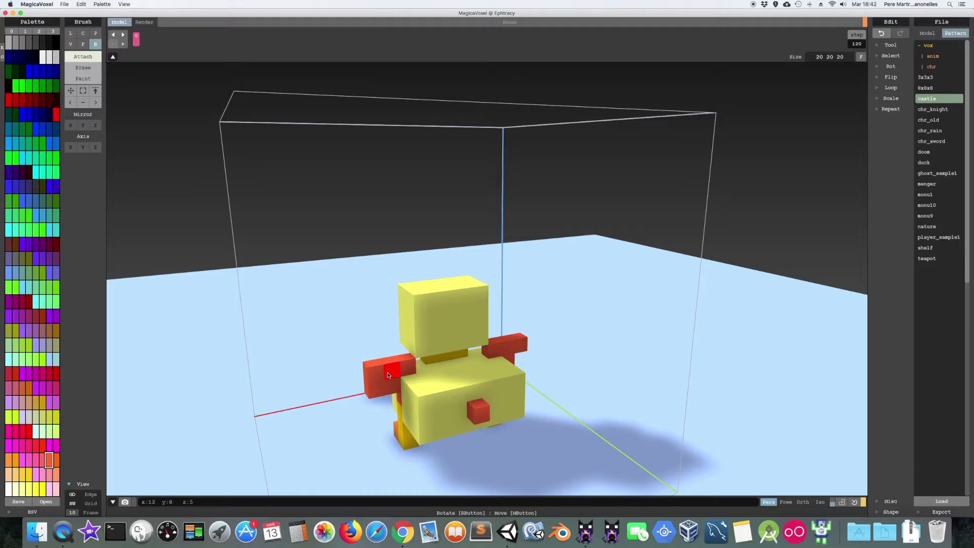
Switch the brush to Erase and orbit to view the duck from the front.
{"action": "left_click", "coordinate": [83, 68]}
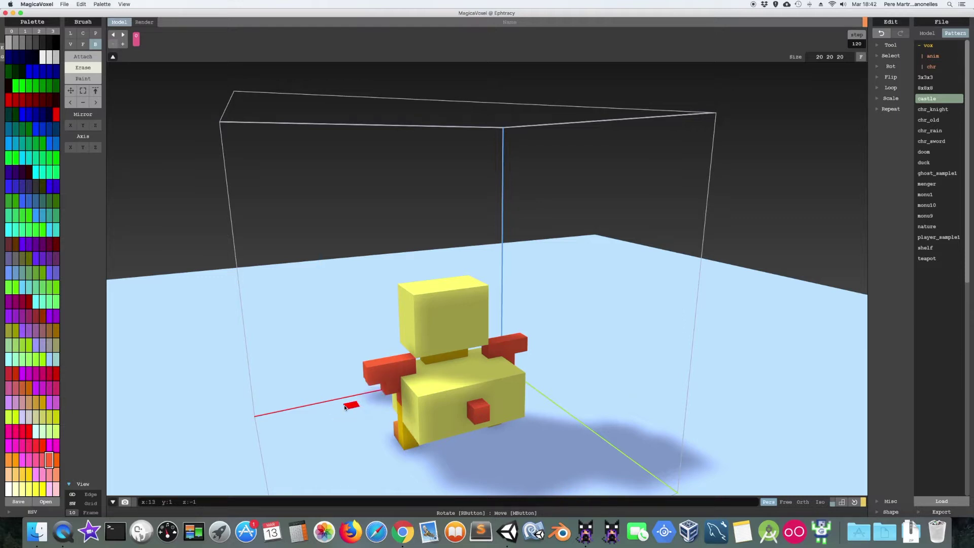
{"action": "right_click_drag", "start_coordinate": [348, 402], "coordinate": [385, 442]}
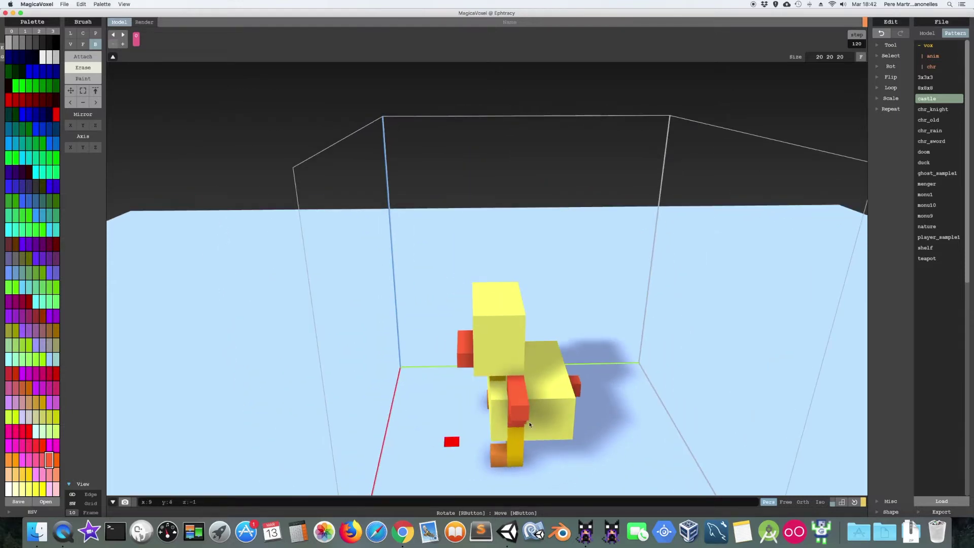
{"action": "mouse_move", "coordinate": [450, 413]}
{"action": "right_mouse_down"}
{"action": "mouse_move", "coordinate": [473, 376]}
{"action": "mouse_move", "coordinate": [467, 381]}
{"action": "mouse_move", "coordinate": [520, 386]}
{"action": "mouse_move", "coordinate": [526, 397]}
{"action": "mouse_move", "coordinate": [492, 391]}
{"action": "mouse_move", "coordinate": [580, 382]}
{"action": "mouse_move", "coordinate": [562, 405]}
{"action": "right_mouse_up"}
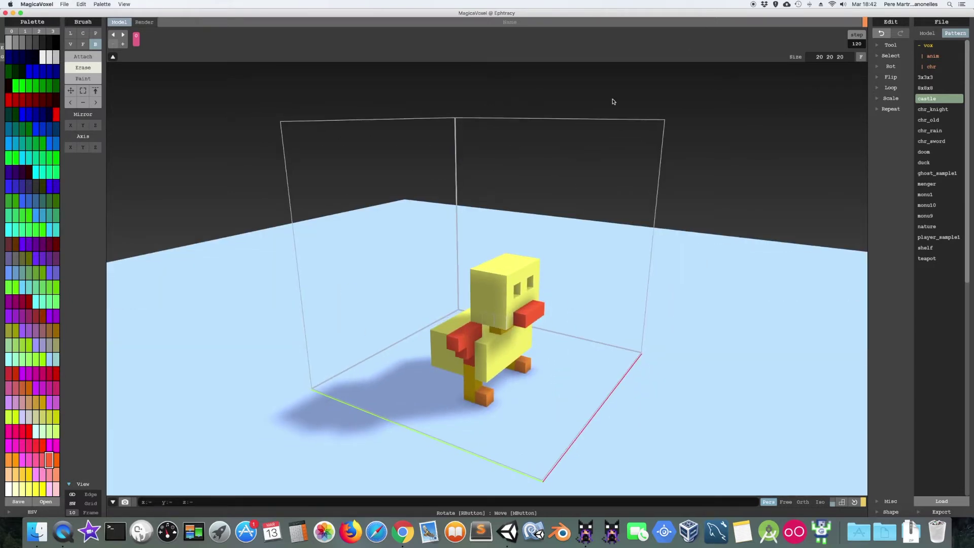
Fit the model bounds tightly around the duck so the size reads 11 8 10.
{"action": "mouse_move", "coordinate": [624, 208]}
{"action": "right_mouse_down"}
{"action": "mouse_move", "coordinate": [570, 212]}
{"action": "mouse_move", "coordinate": [598, 211]}
{"action": "mouse_move", "coordinate": [611, 196]}
{"action": "right_mouse_up"}
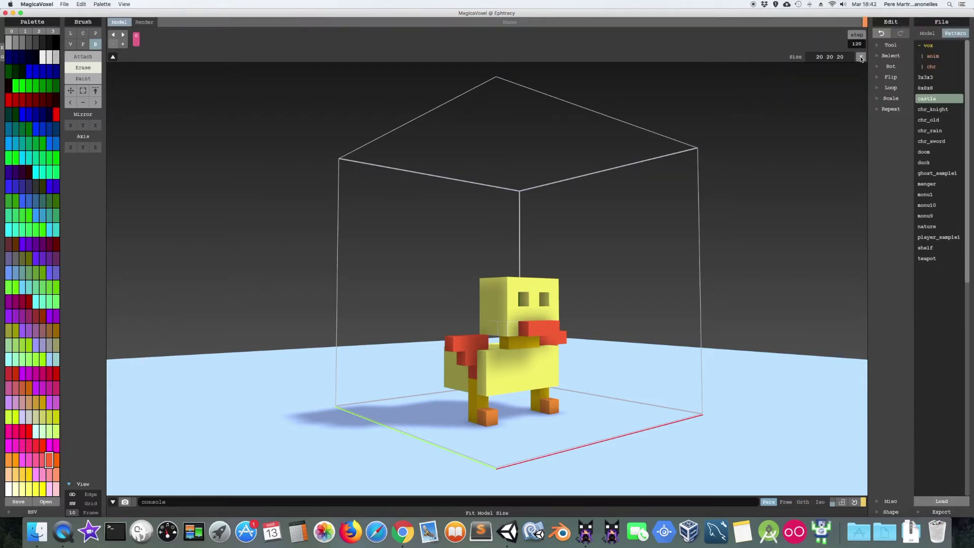
{"action": "left_click", "coordinate": [861, 58]}
{"action": "mouse_move", "coordinate": [606, 247]}
{"action": "right_mouse_down"}
{"action": "mouse_move", "coordinate": [552, 257]}
{"action": "mouse_move", "coordinate": [659, 254]}
{"action": "mouse_move", "coordinate": [598, 272]}
{"action": "mouse_move", "coordinate": [607, 257]}
{"action": "mouse_move", "coordinate": [631, 264]}
{"action": "right_mouse_up"}
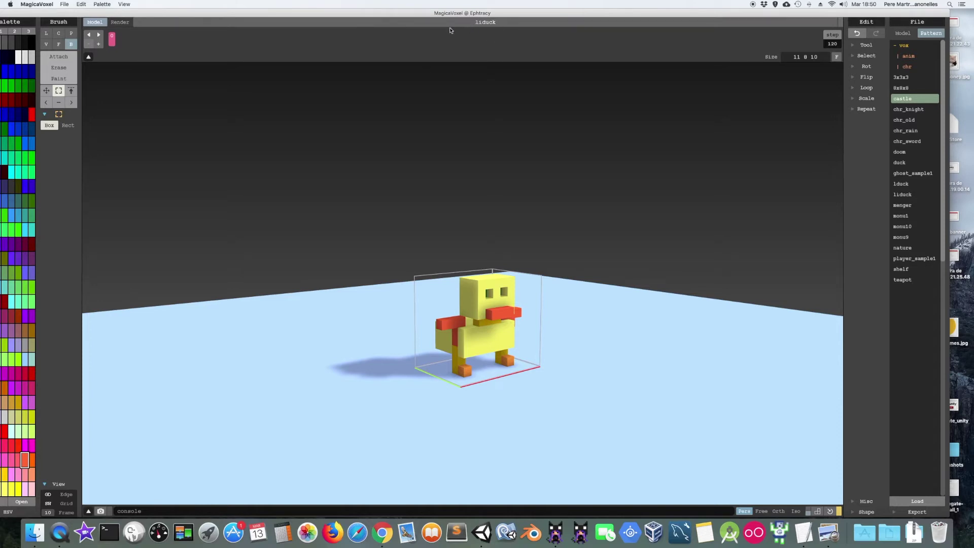
{"action": "left_click", "coordinate": [60, 5]}
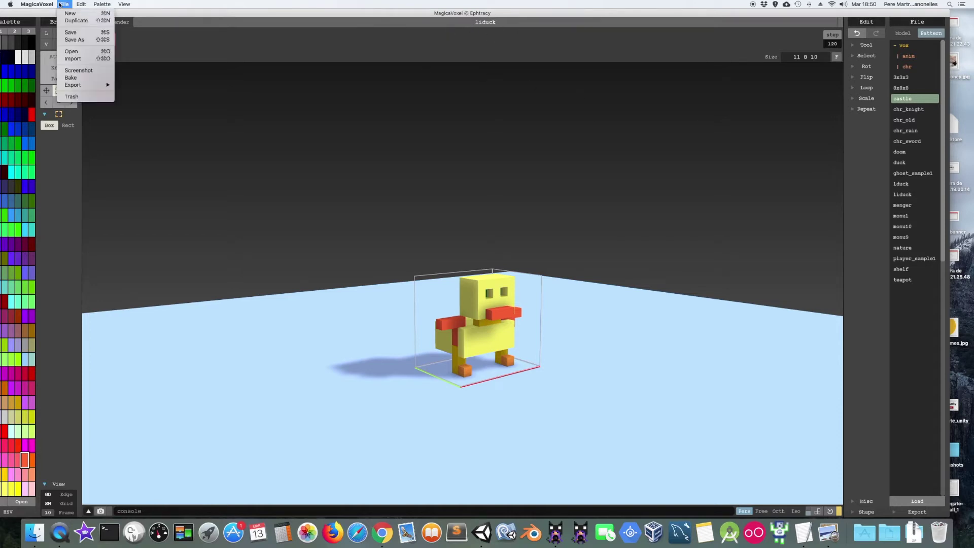
{"action": "mouse_move", "coordinate": [73, 84]}
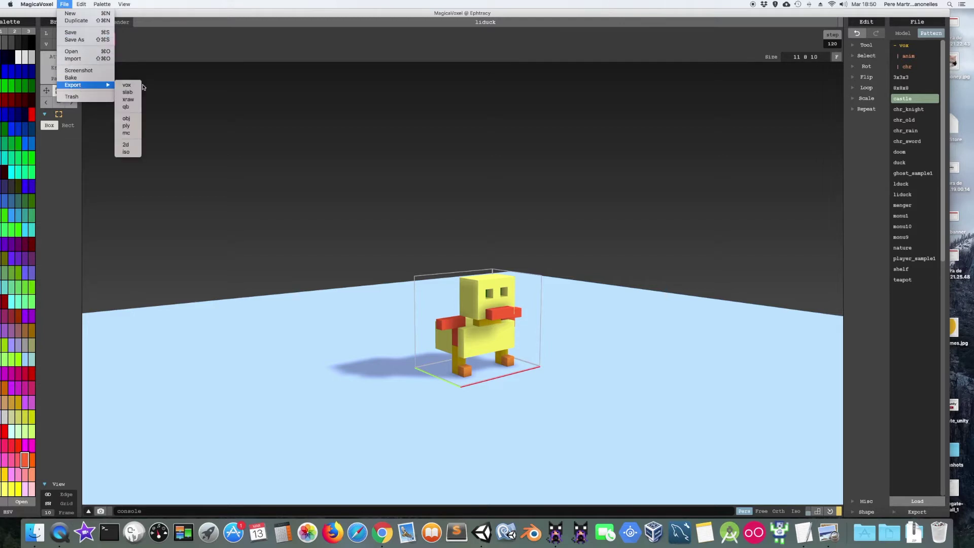
Export the duck as liduck.obj into the Unity Assets folder and switch to Unity.
{"action": "left_click", "coordinate": [127, 118]}
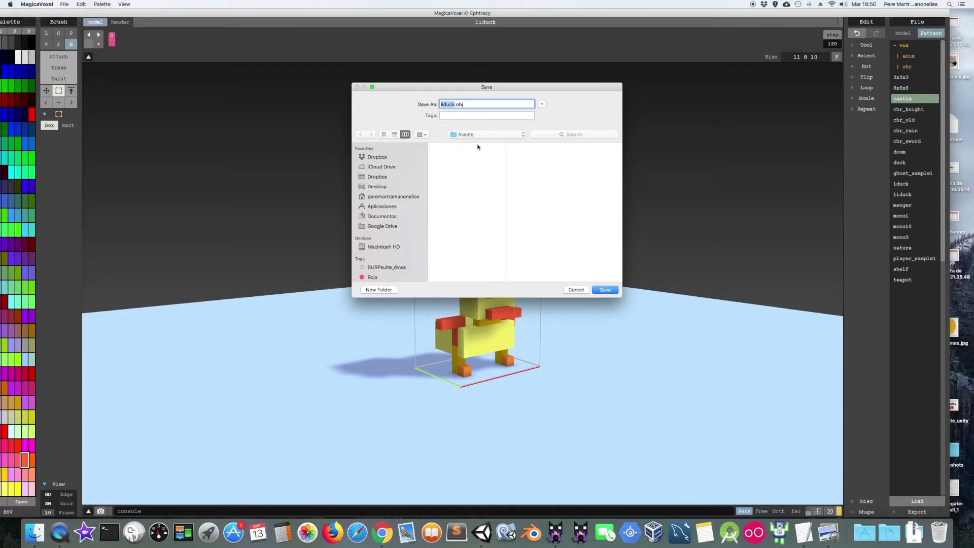
{"action": "left_click", "coordinate": [611, 294]}
{"action": "left_click", "coordinate": [483, 533]}
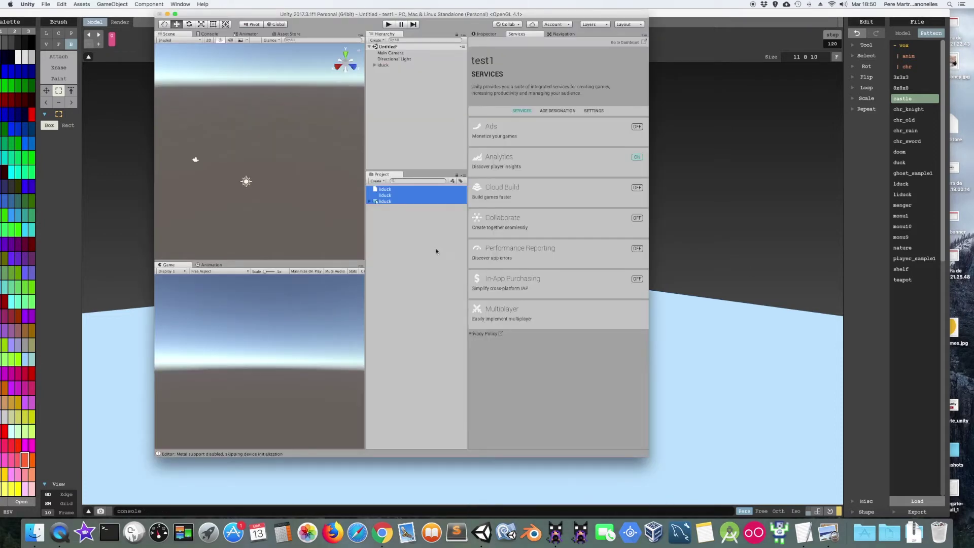
Expand the liduck asset in Unity's Project panel, preview it, and reveal liduck.obj in Finder.
{"action": "left_click", "coordinate": [388, 203]}
{"action": "left_click", "coordinate": [369, 202]}
{"action": "key", "text": "Down"}
{"action": "key", "text": "Down"}
{"action": "key", "text": "Down"}
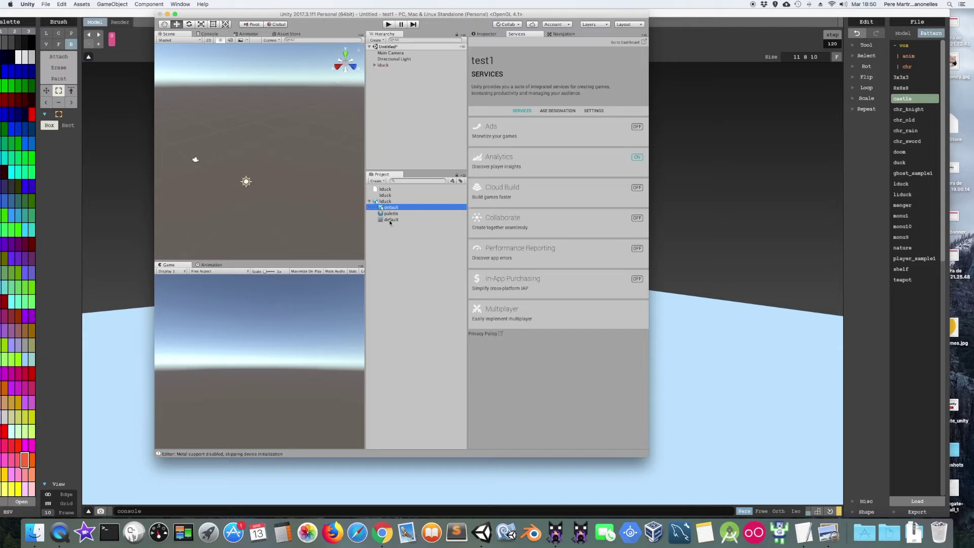
{"action": "right_click", "coordinate": [387, 201]}
{"action": "mouse_move", "coordinate": [426, 204]}
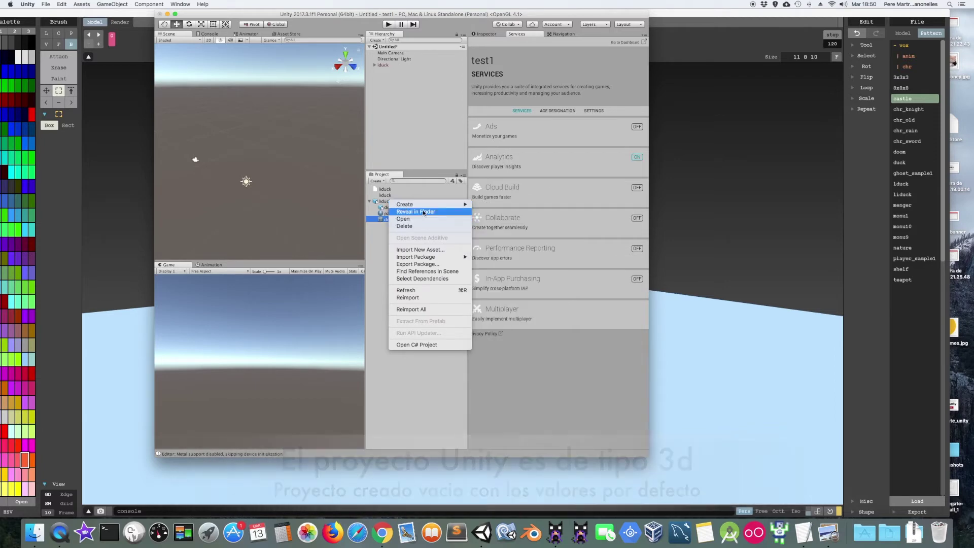
{"action": "double_click", "coordinate": [385, 202]}
{"action": "right_click", "coordinate": [383, 201]}
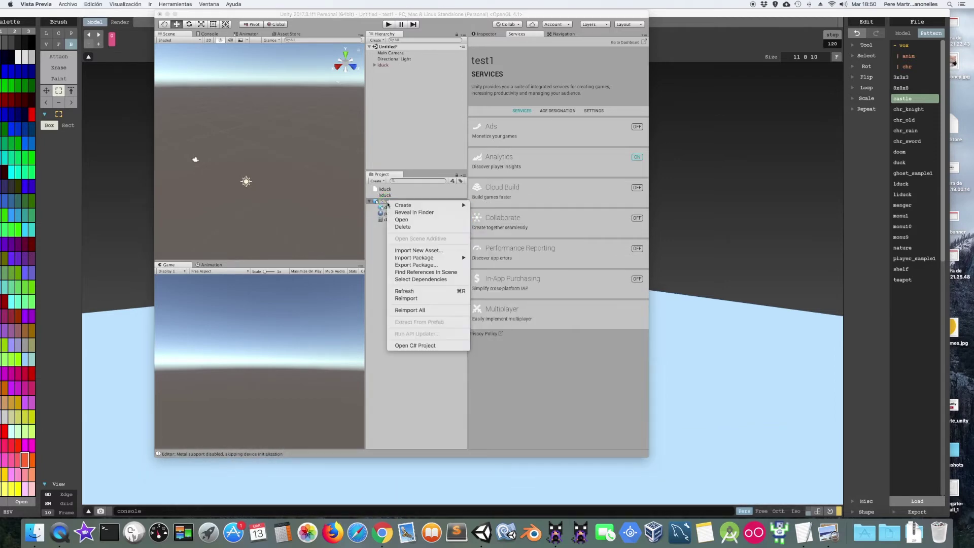
{"action": "left_click", "coordinate": [425, 216]}
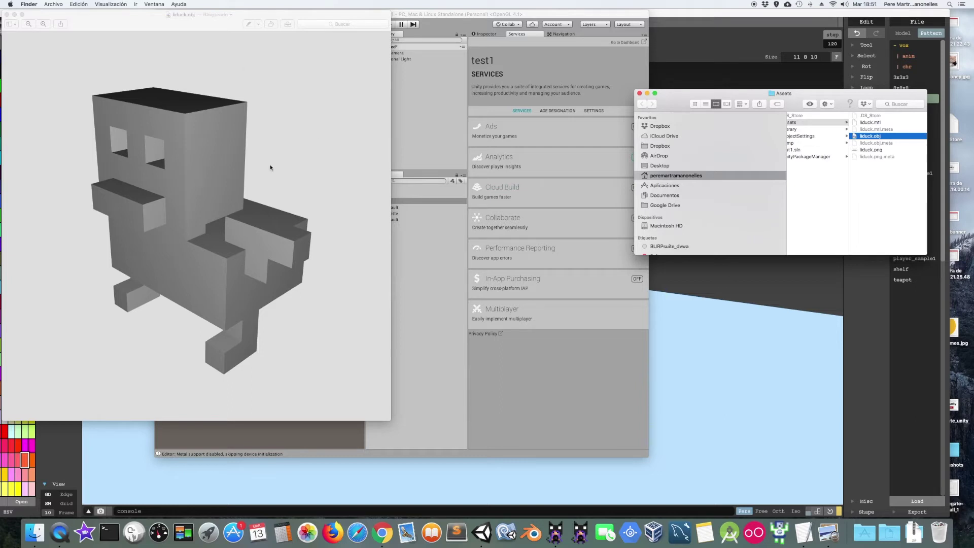
Open liduck.obj in TextEdit, add a 'g liduck' group line, and save it.
{"action": "left_click_drag", "start_coordinate": [775, 99], "coordinate": [735, 96]}
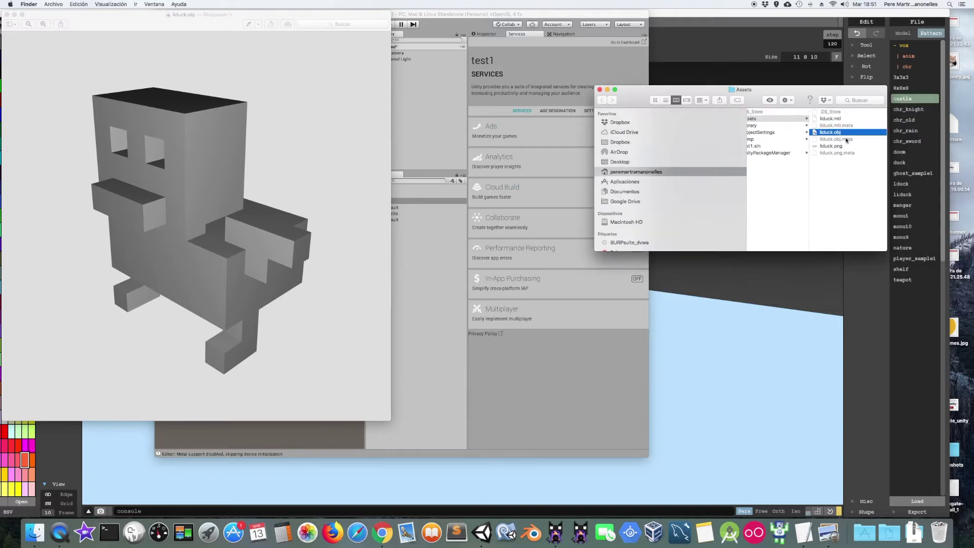
{"action": "right_click", "coordinate": [838, 134]}
{"action": "mouse_move", "coordinate": [857, 143]}
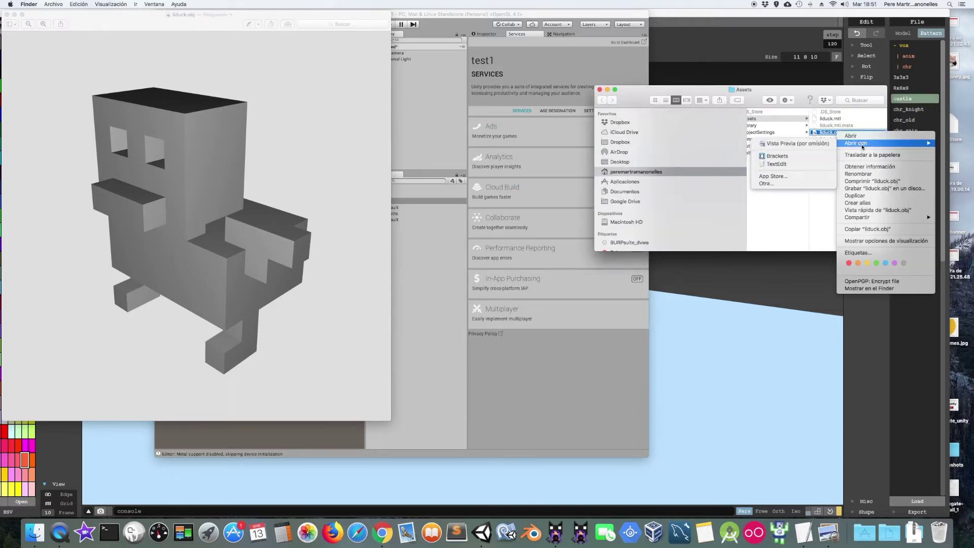
{"action": "left_click", "coordinate": [807, 164]}
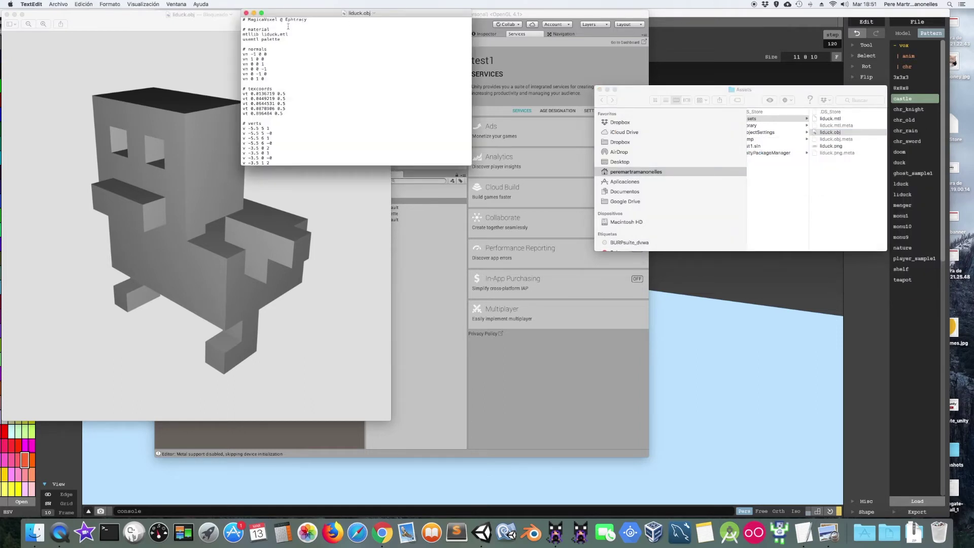
{"action": "left_click", "coordinate": [288, 25]}
{"action": "type", "text": "g liduck"}
{"action": "left_click", "coordinate": [58, 4]}
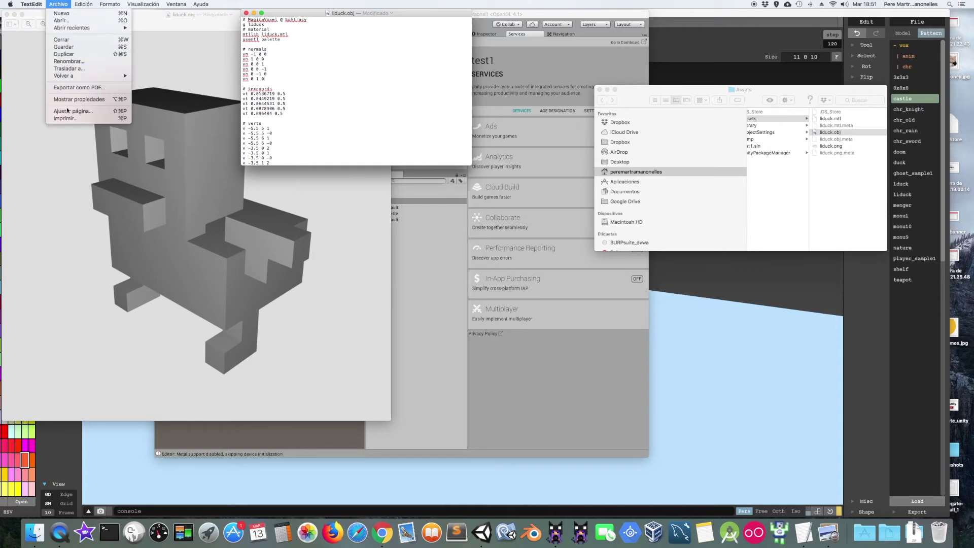
{"action": "left_click", "coordinate": [64, 46]}
Close TextEdit and Preview, reopen liduck.obj as text to check the edit, then return to Unity.
{"action": "left_click", "coordinate": [246, 12]}
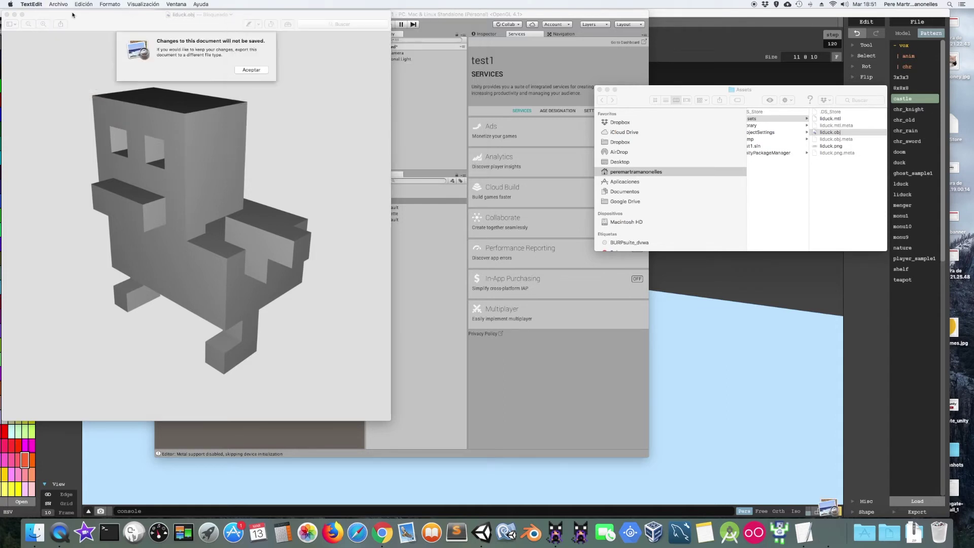
{"action": "left_click", "coordinate": [252, 70]}
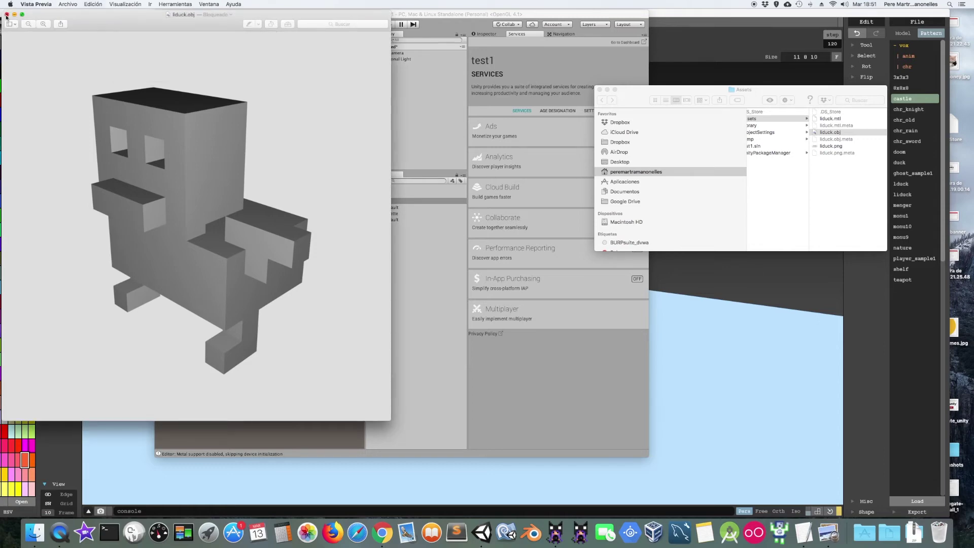
{"action": "left_click", "coordinate": [6, 15]}
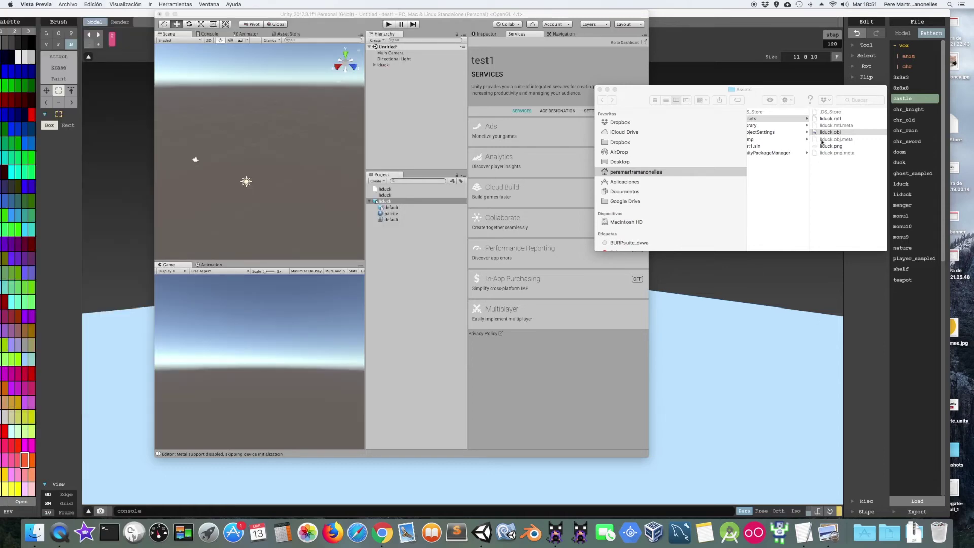
{"action": "right_click", "coordinate": [827, 133]}
{"action": "mouse_move", "coordinate": [846, 142]}
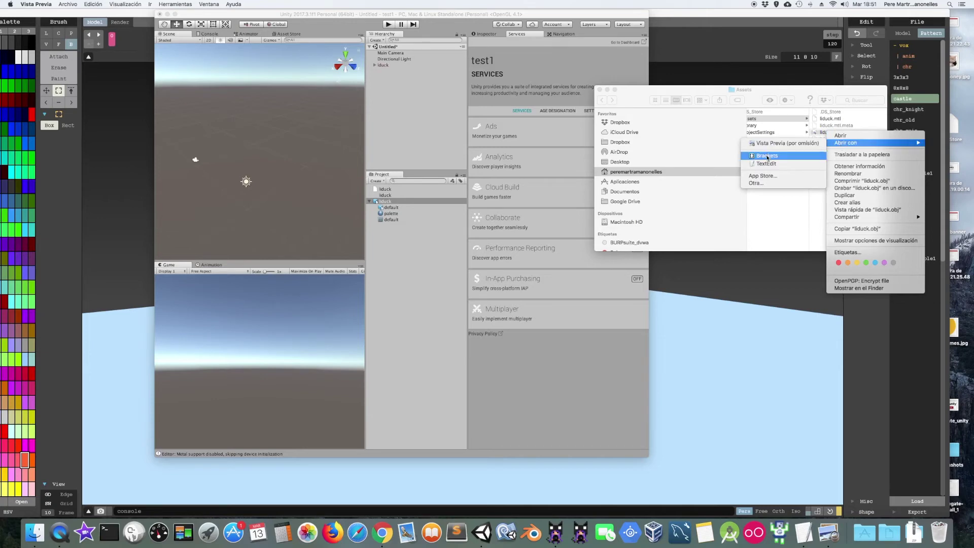
{"action": "left_click", "coordinate": [768, 163]}
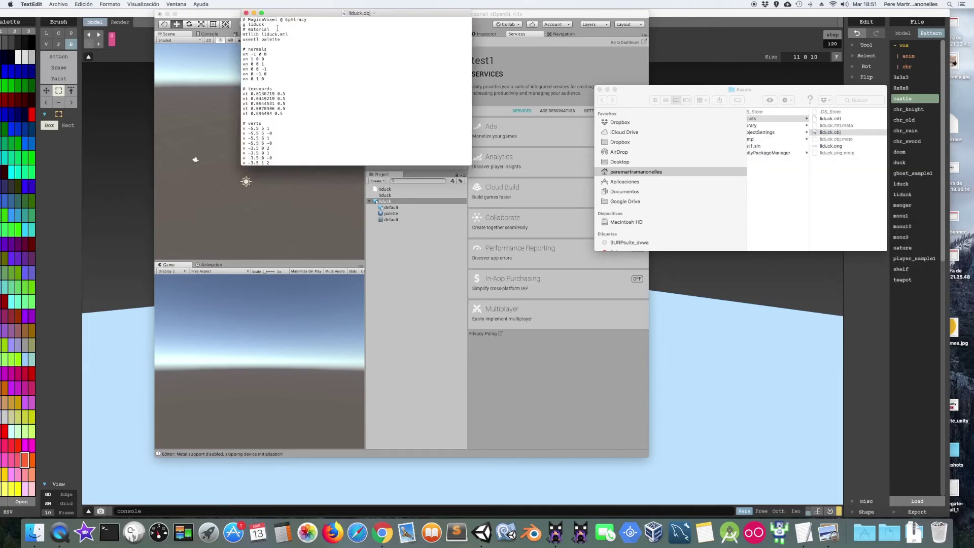
{"action": "left_click", "coordinate": [247, 14]}
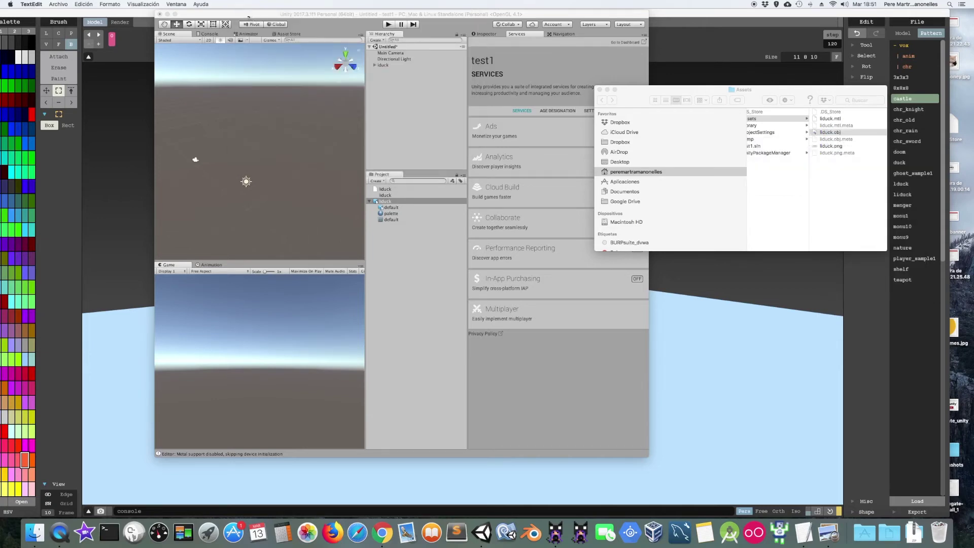
{"action": "left_click", "coordinate": [430, 275]}
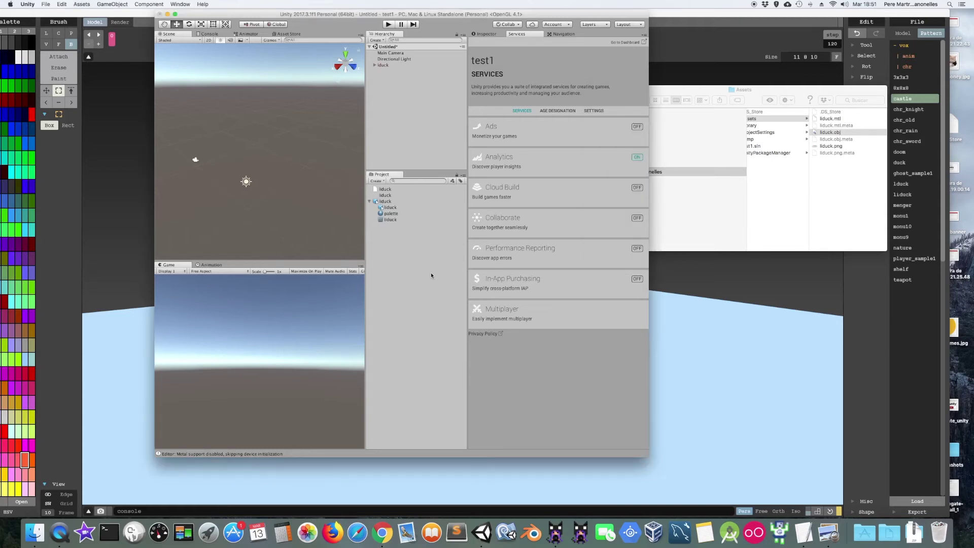
Drag the liduck model into the Scene view and show its import settings in the Inspector.
{"action": "left_click", "coordinate": [386, 202]}
{"action": "mouse_move", "coordinate": [386, 202]}
{"action": "left_mouse_down"}
{"action": "mouse_move", "coordinate": [340, 133]}
{"action": "mouse_move", "coordinate": [298, 165]}
{"action": "mouse_move", "coordinate": [321, 187]}
{"action": "left_mouse_up"}
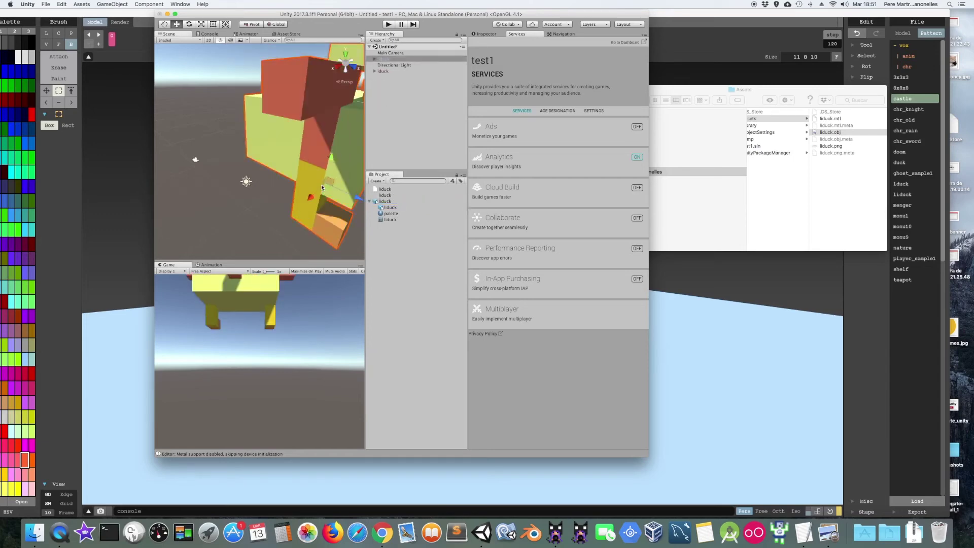
{"action": "scroll", "coordinate": [304, 186], "scroll_direction": "down", "scroll_amount": 5}
{"action": "scroll", "coordinate": [305, 187], "scroll_direction": "down", "scroll_amount": 4}
{"action": "scroll", "coordinate": [305, 187], "scroll_direction": "down", "scroll_amount": 3}
{"action": "scroll", "coordinate": [304, 187], "scroll_direction": "down", "scroll_amount": 1}
{"action": "scroll", "coordinate": [305, 187], "scroll_direction": "up", "scroll_amount": 1}
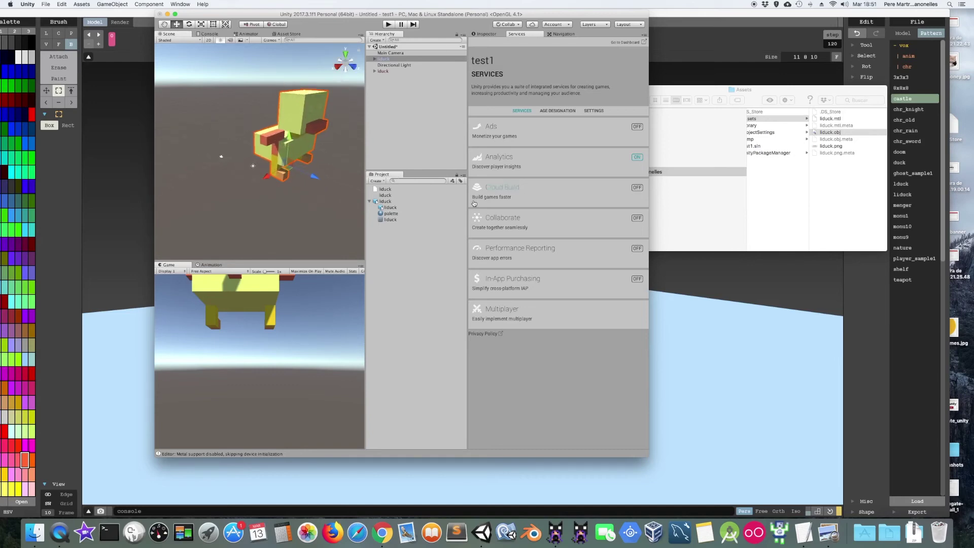
{"action": "left_click", "coordinate": [488, 34]}
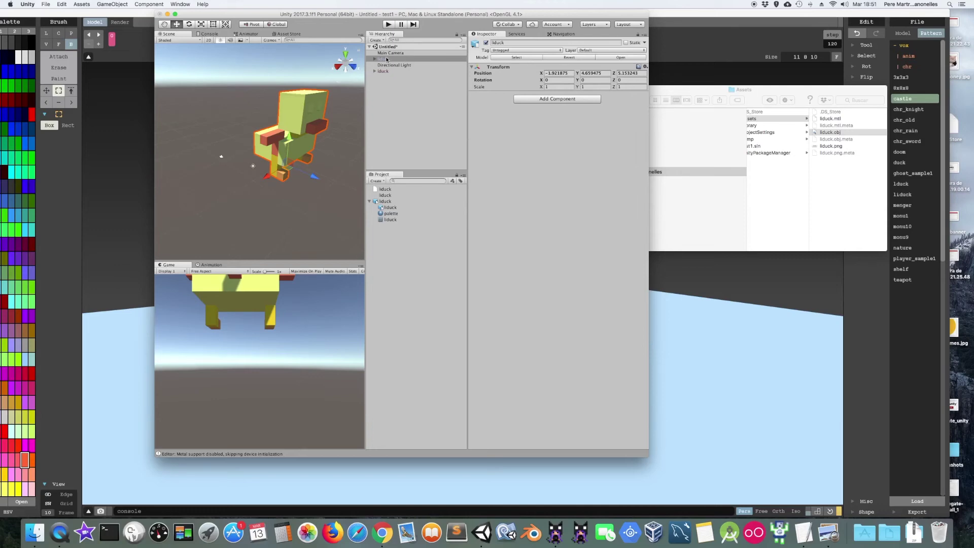
{"action": "left_click", "coordinate": [386, 201]}
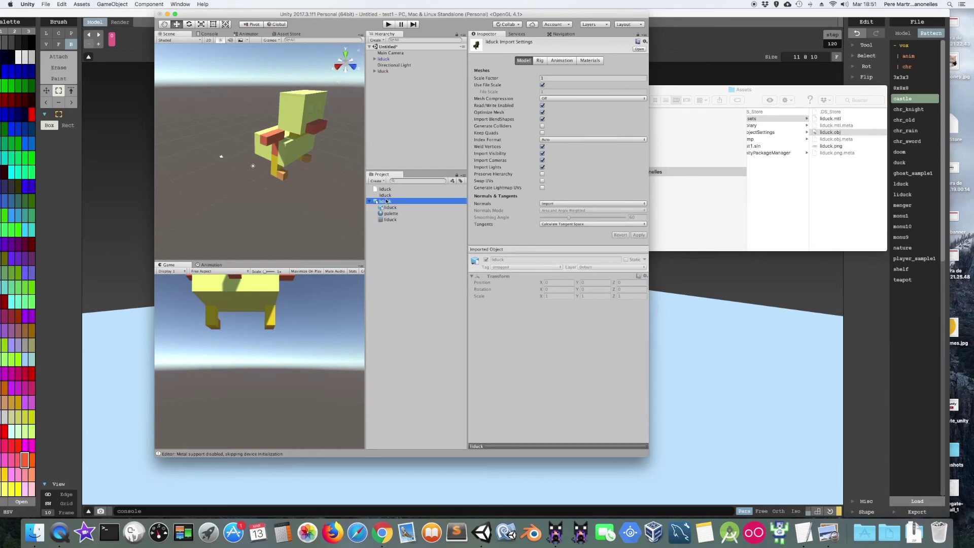
Set the liduck model's import Scale Factor to 0.2 and apply it.
{"action": "left_click", "coordinate": [552, 77]}
{"action": "type", "text": "0.2"}
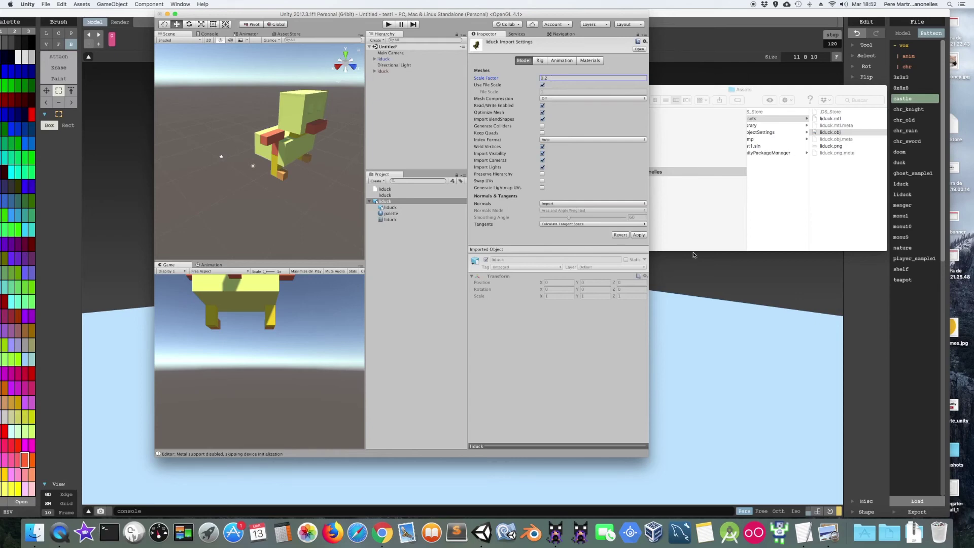
{"action": "left_click", "coordinate": [639, 235]}
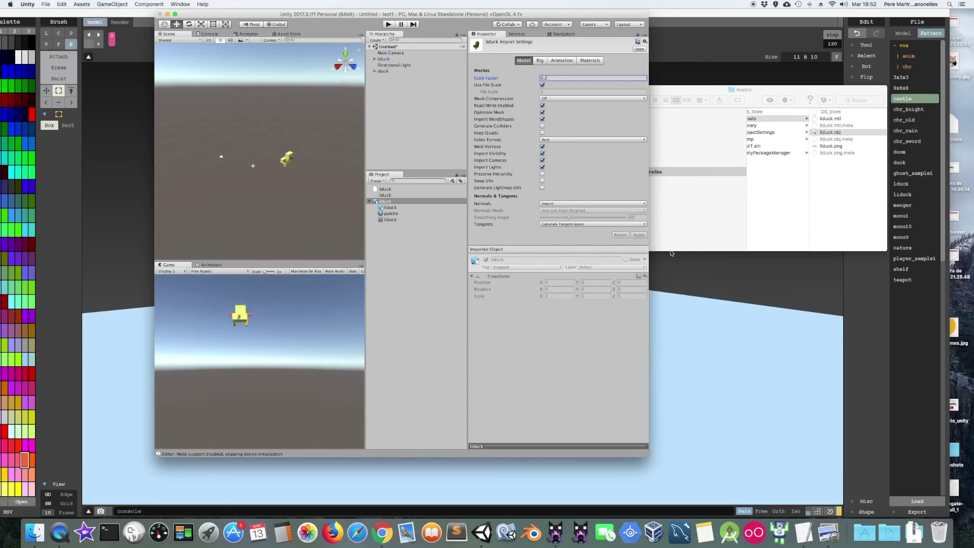
Select the now smaller duck in the scene and orbit the view around it.
{"action": "scroll", "coordinate": [297, 197], "scroll_direction": "up", "scroll_amount": 2}
{"action": "scroll", "coordinate": [297, 197], "scroll_direction": "up", "scroll_amount": 3}
{"action": "scroll", "coordinate": [304, 190], "scroll_direction": "up", "scroll_amount": 2}
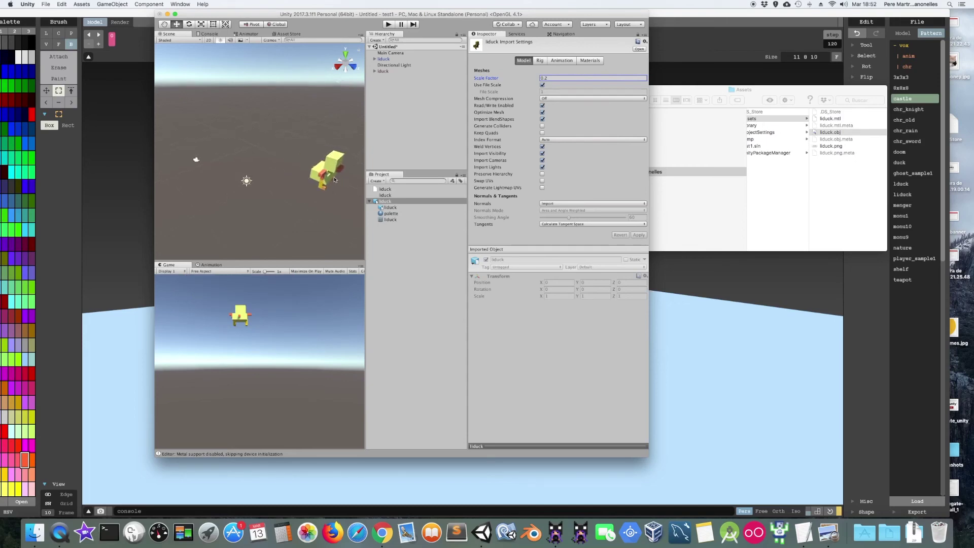
{"action": "left_click", "coordinate": [329, 208]}
{"action": "scroll", "coordinate": [334, 211], "scroll_direction": "down", "scroll_amount": 2}
{"action": "mouse_move", "coordinate": [334, 210]}
{"action": "left_mouse_down", "text": "alt"}
{"action": "mouse_move", "coordinate": [352, 208]}
{"action": "mouse_move", "coordinate": [335, 211]}
{"action": "left_mouse_up", "text": "alt"}
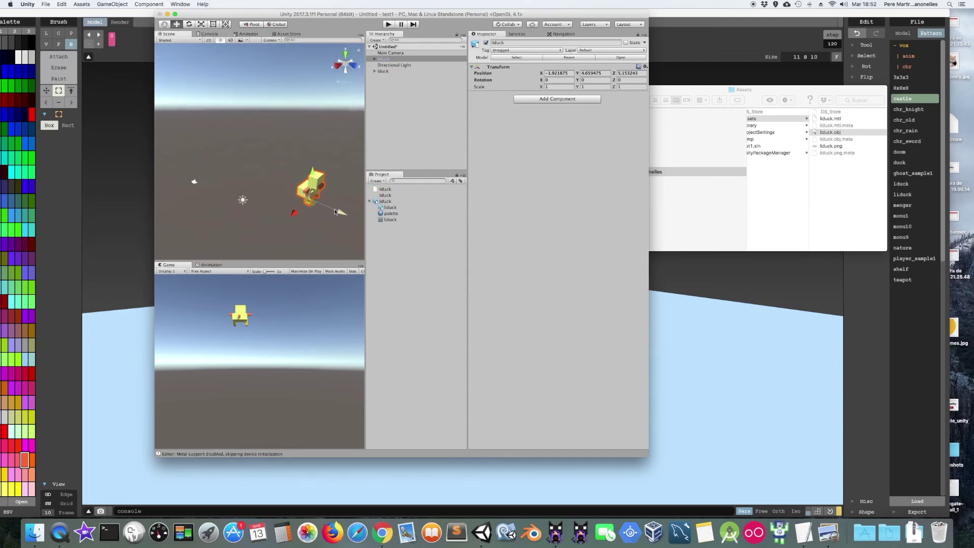